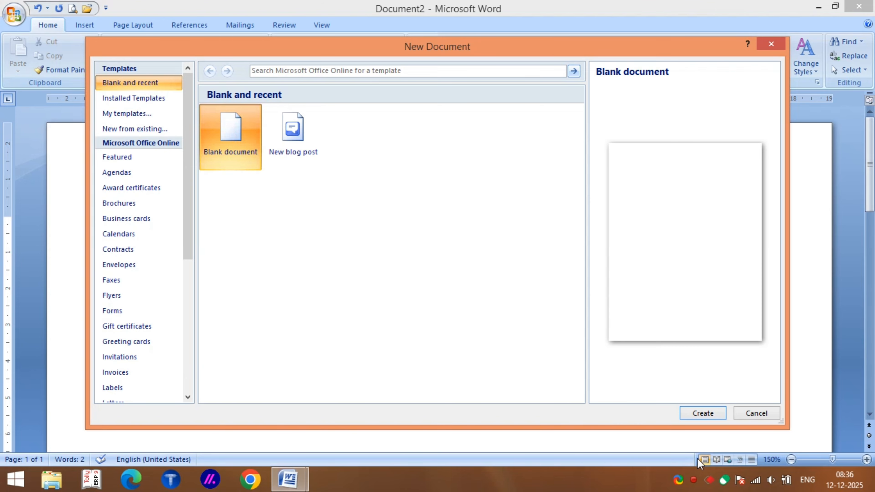
Type XFCNVNVNHKJH, FBGDJHJFHDJHFG and JFHJ on three lines of a blank document, then start another.
{"action": "left_click", "coordinate": [702, 413]}
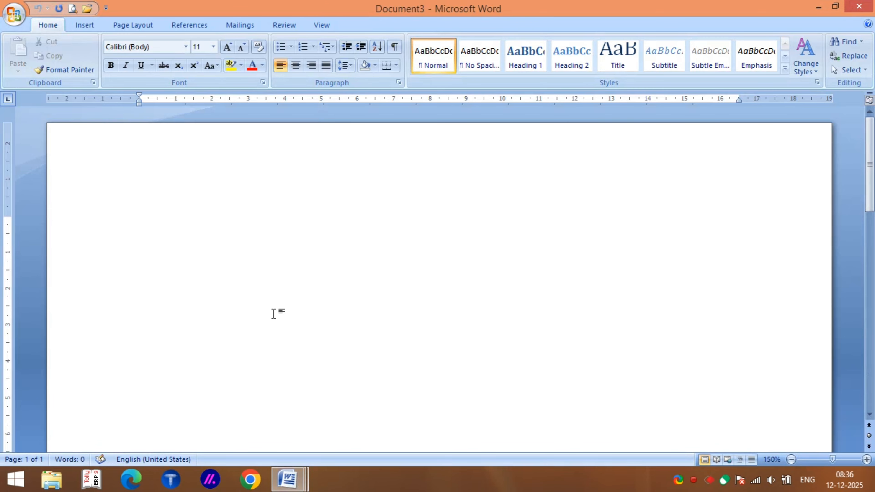
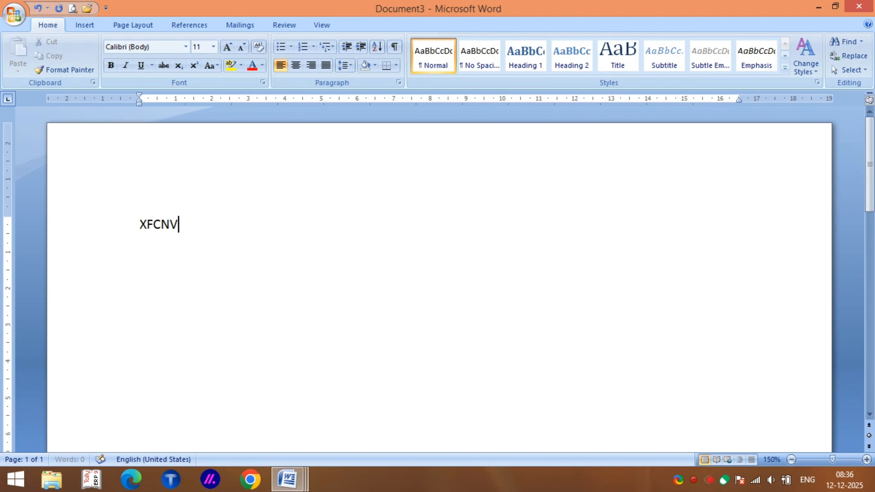
{"action": "key", "text": "Return"}
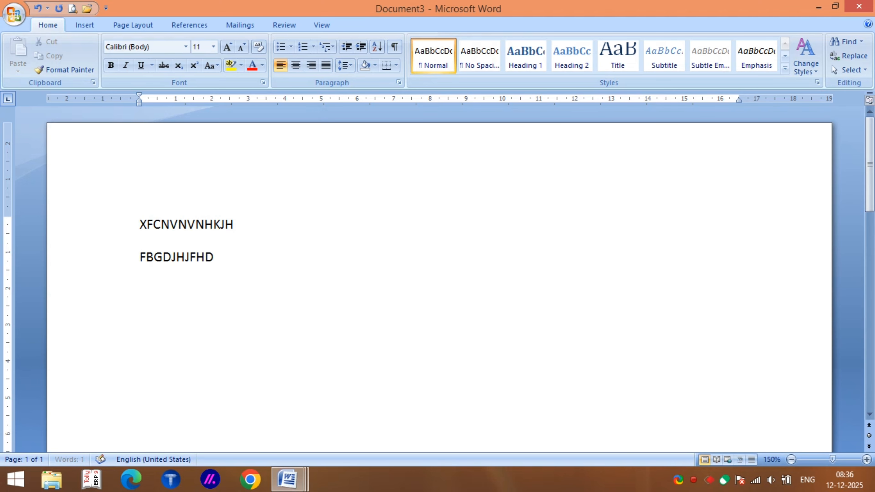
{"action": "key", "text": "Return"}
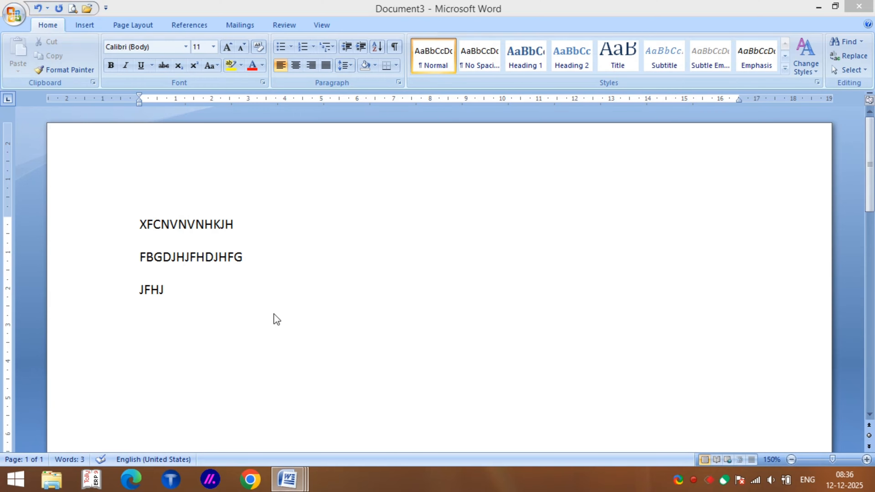
{"action": "key", "text": "ctrl+n"}
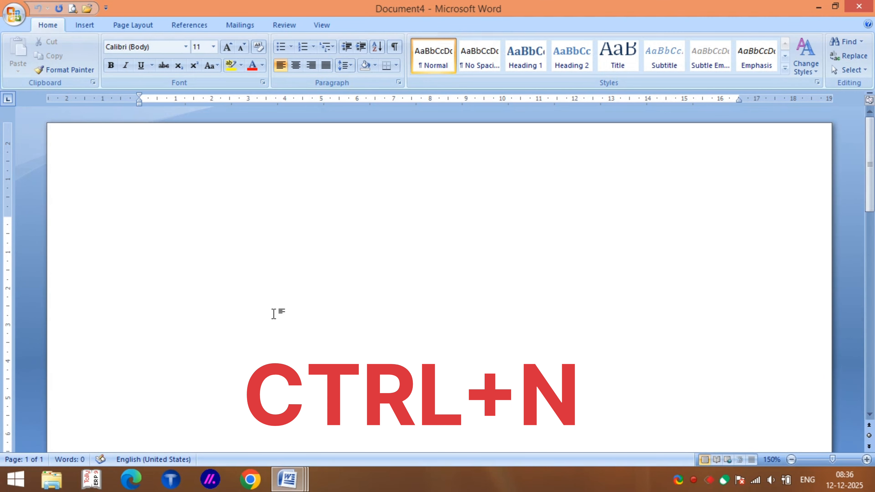
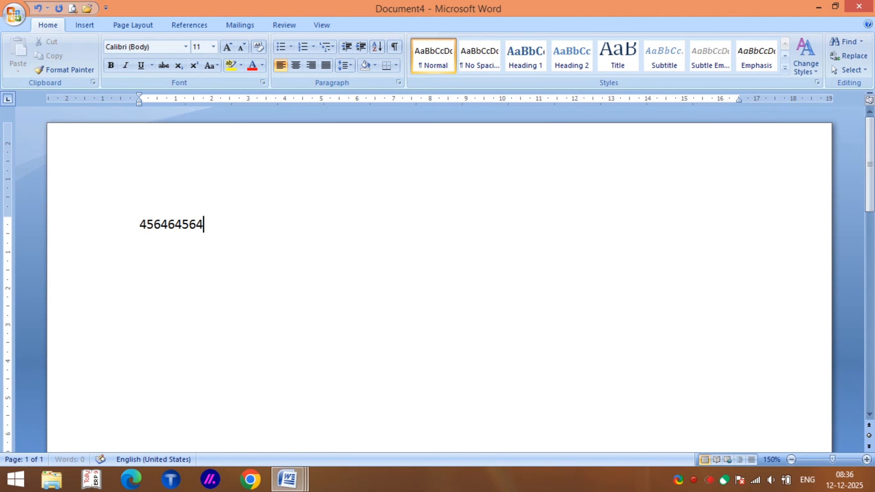
{"action": "key", "text": "Return"}
{"action": "key", "text": "Return"}
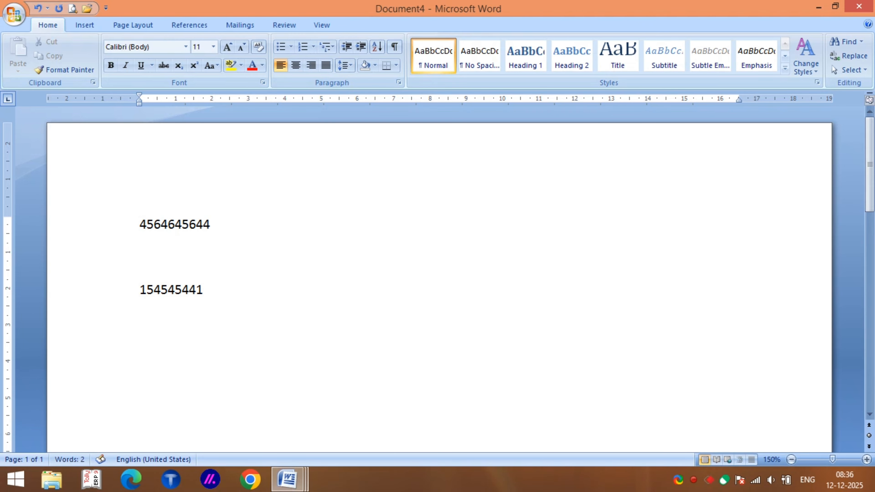
{"action": "key", "text": "Return"}
{"action": "key", "text": "ctrl+n"}
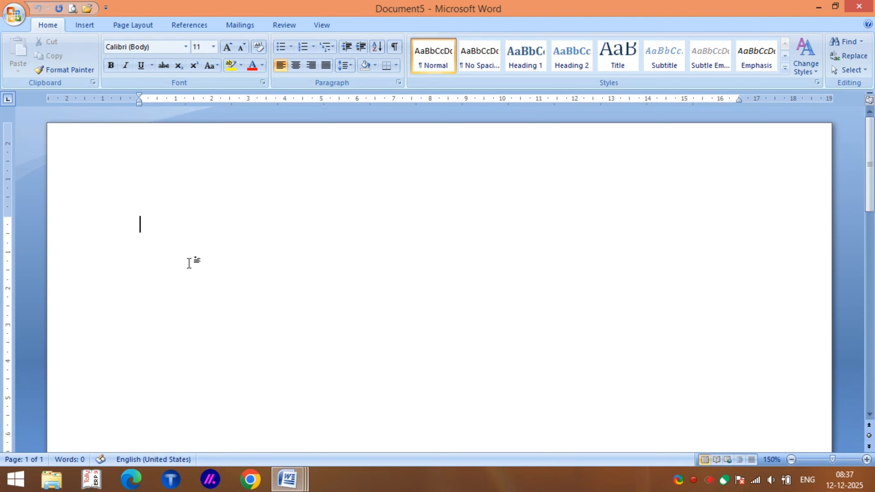
Open the second temporary ~$ Word file from the Documents folder.
{"action": "left_click", "coordinate": [14, 16]}
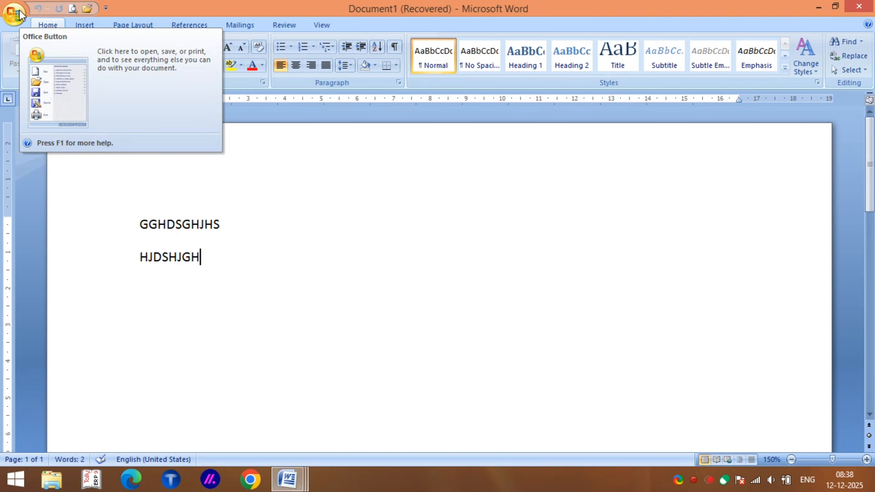
{"action": "left_click", "coordinate": [19, 11]}
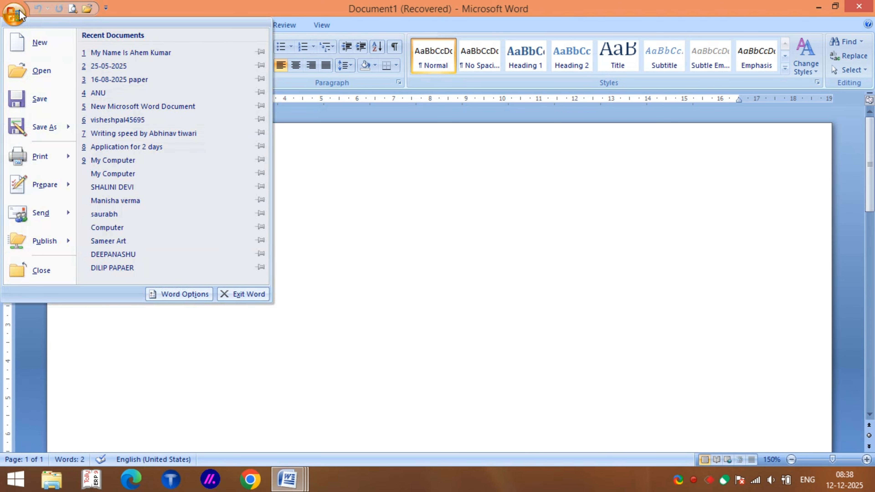
{"action": "left_click", "coordinate": [37, 70]}
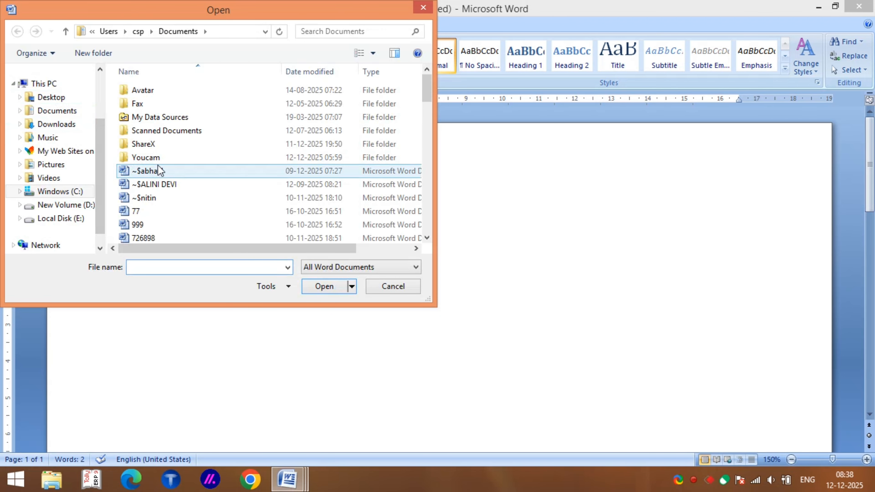
{"action": "left_click", "coordinate": [155, 185]}
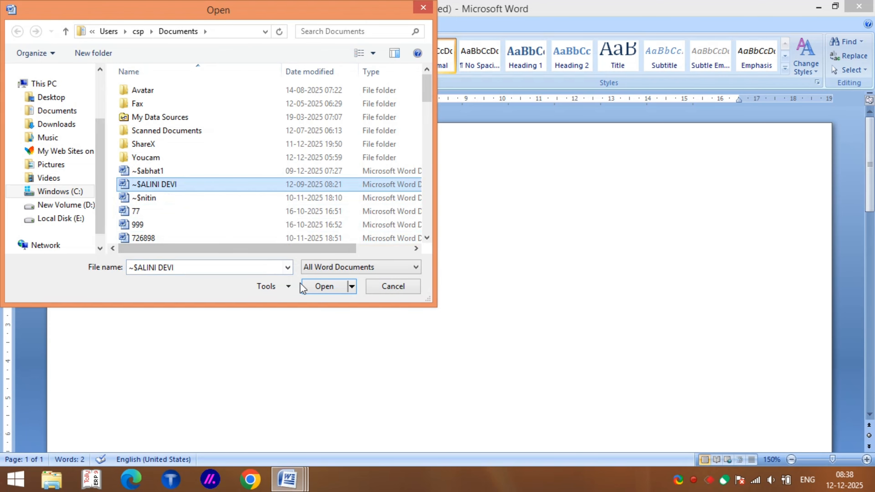
{"action": "left_click", "coordinate": [321, 289]}
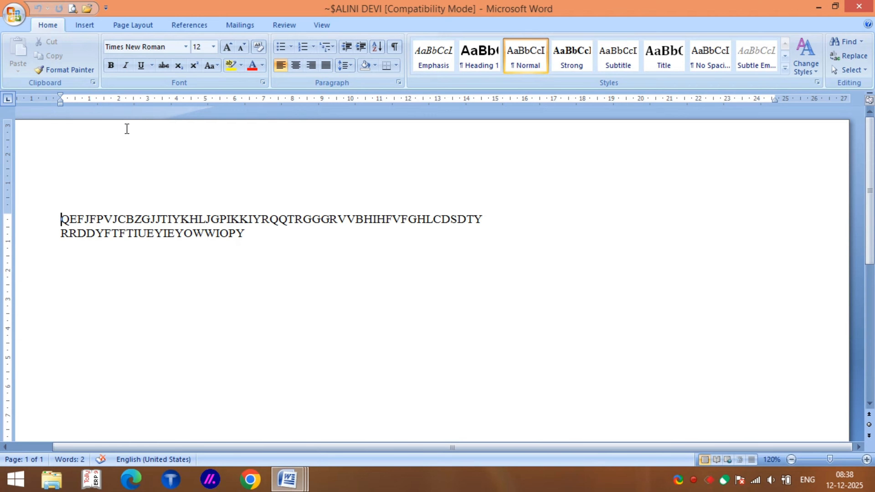
{"action": "left_click", "coordinate": [13, 18]}
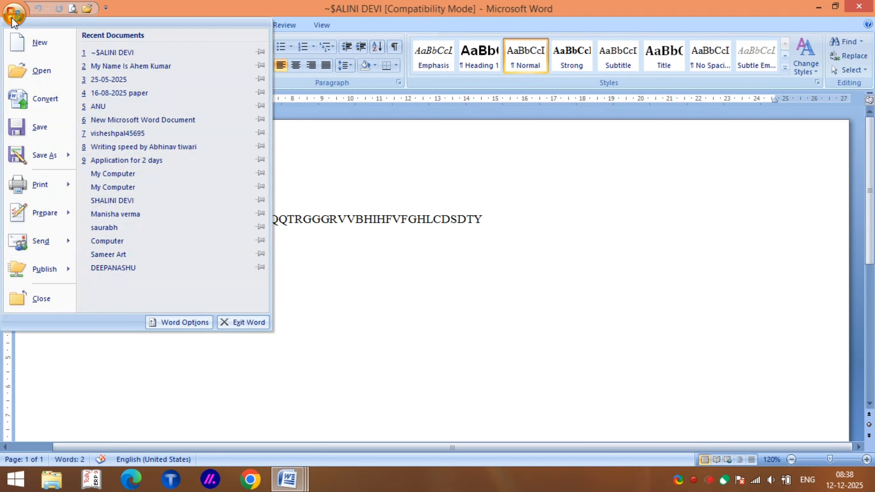
{"action": "left_click", "coordinate": [36, 72]}
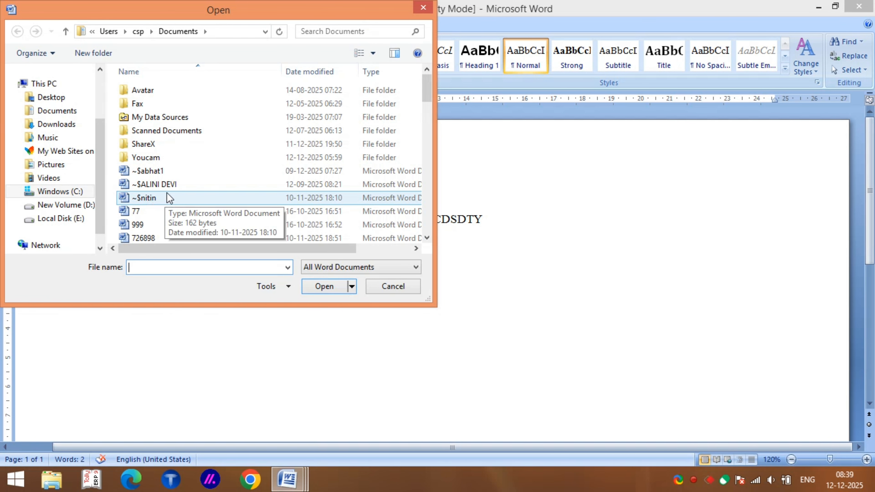
{"action": "left_click", "coordinate": [161, 185]}
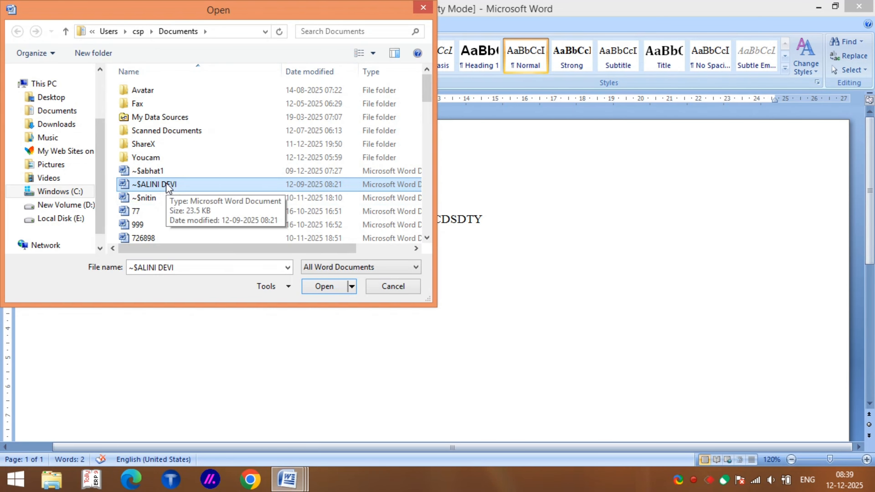
{"action": "left_click", "coordinate": [323, 290]}
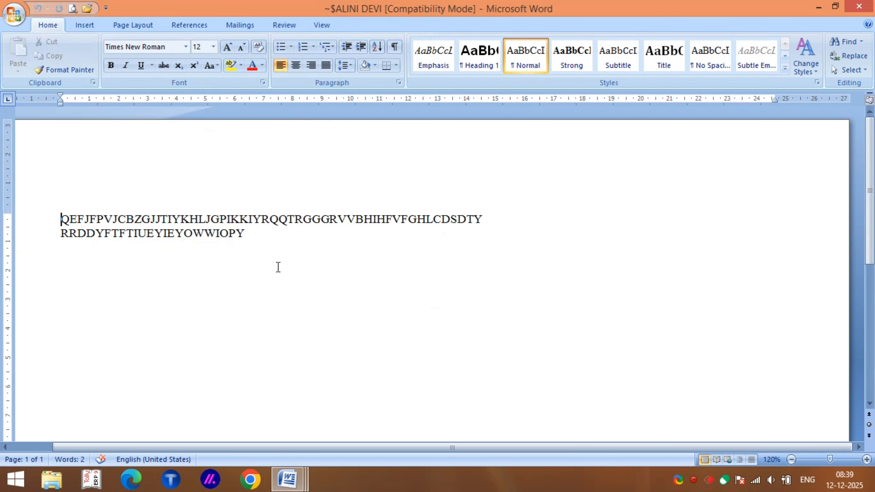
{"action": "left_click", "coordinate": [278, 267]}
{"action": "key", "text": "ctrl+o"}
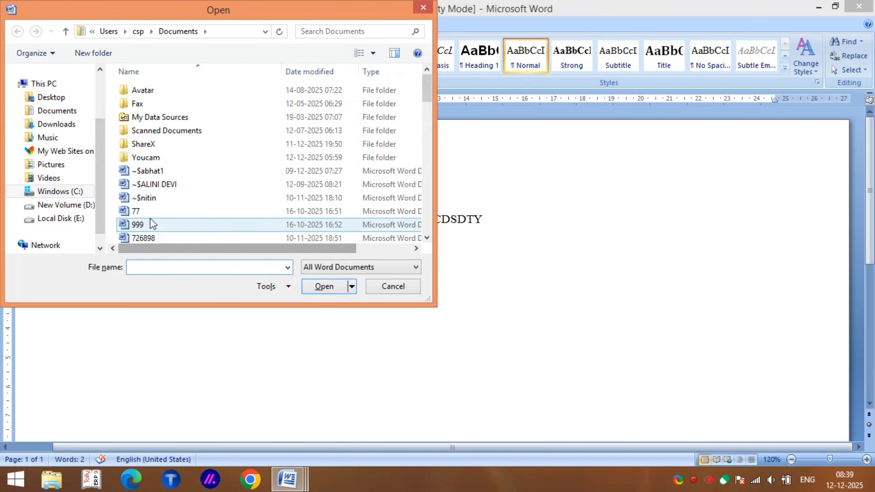
{"action": "left_click", "coordinate": [145, 184]}
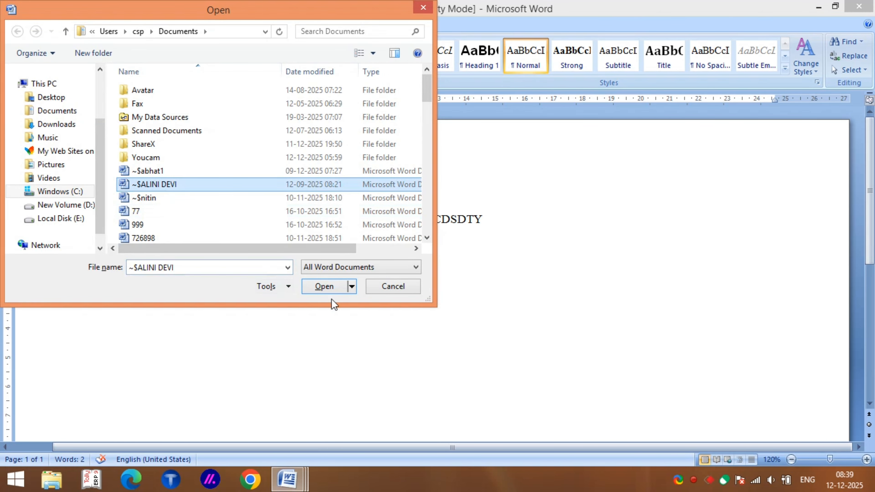
{"action": "left_click", "coordinate": [324, 286]}
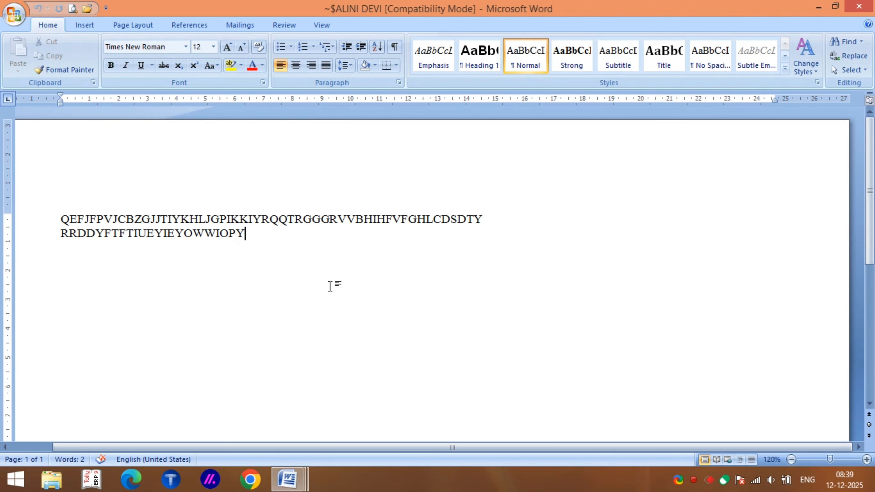
Open the third temporary ~$ Word file from the Documents folder.
{"action": "key", "text": "ctrl+o"}
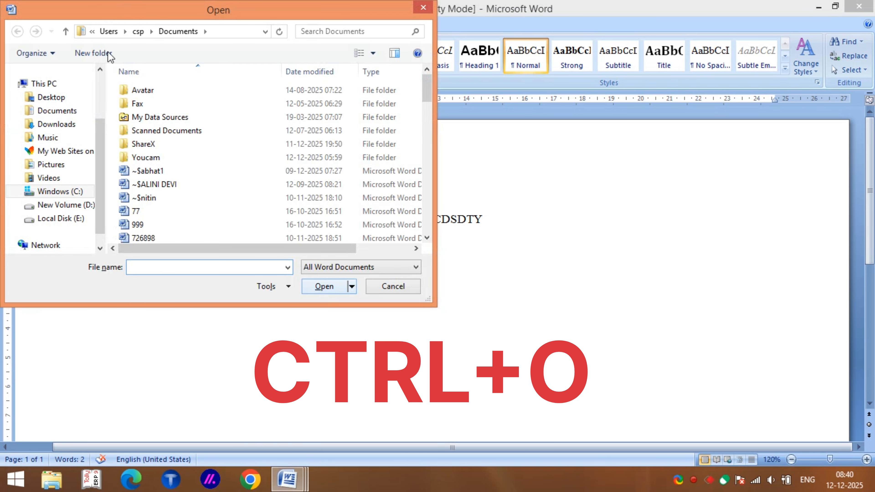
{"action": "left_click", "coordinate": [154, 185]}
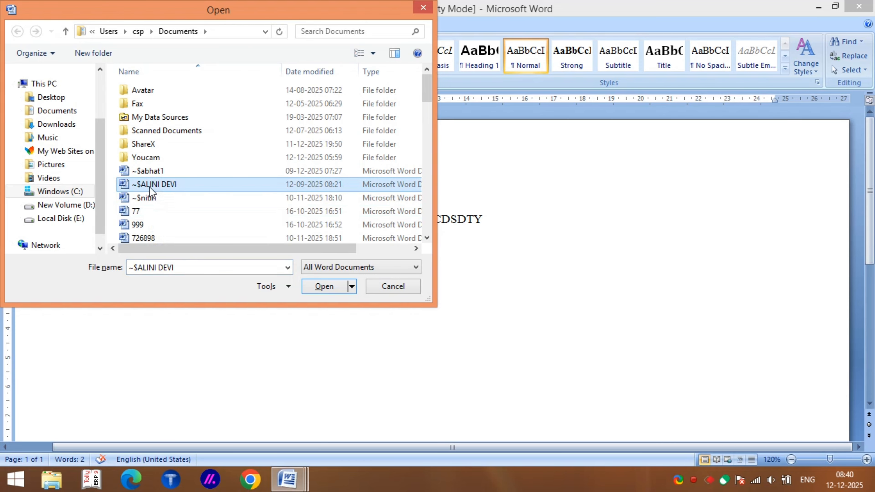
{"action": "left_click", "coordinate": [142, 199]}
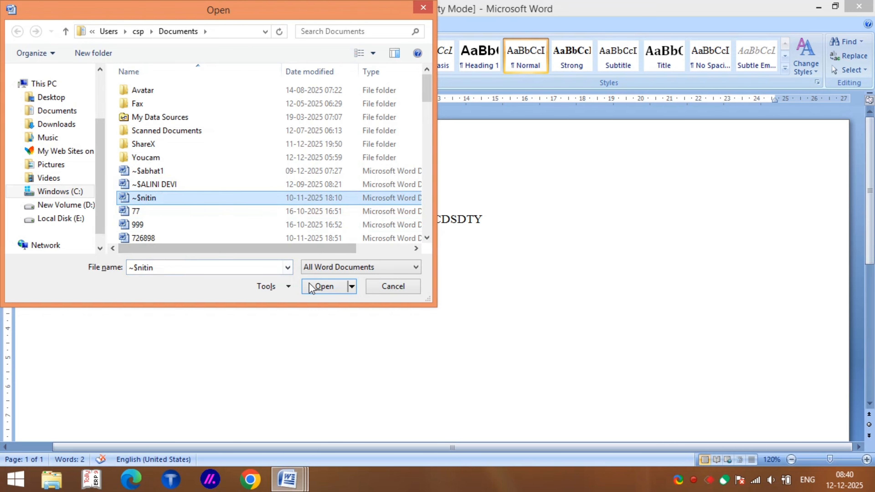
{"action": "left_click", "coordinate": [318, 287]}
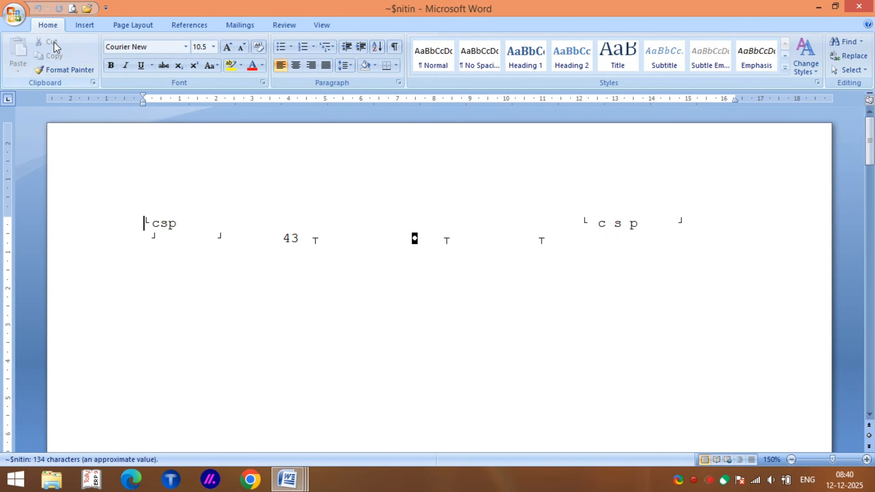
Dismiss the Office menu unused and start a new blank document.
{"action": "left_click", "coordinate": [13, 16]}
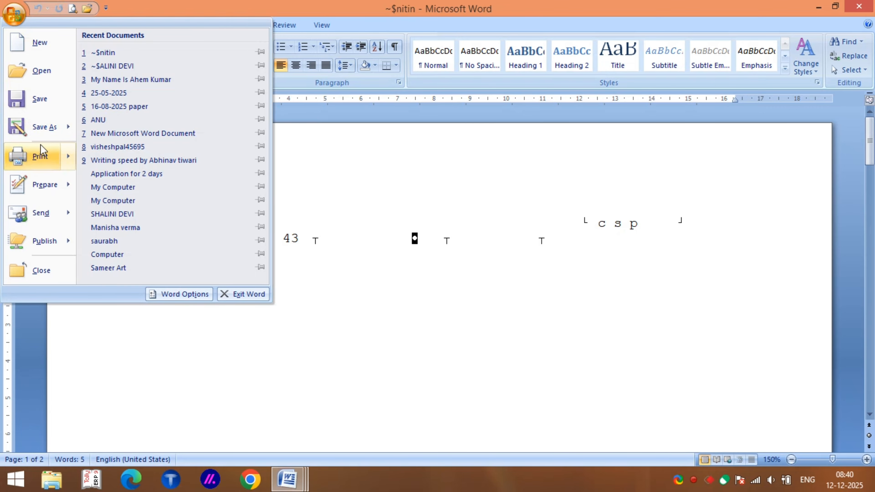
{"action": "left_click", "coordinate": [356, 218]}
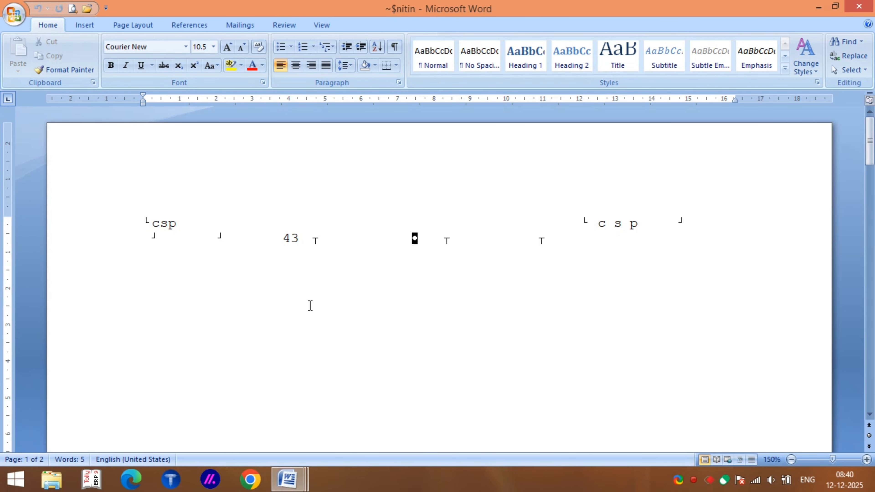
{"action": "key", "text": "ctrl+n"}
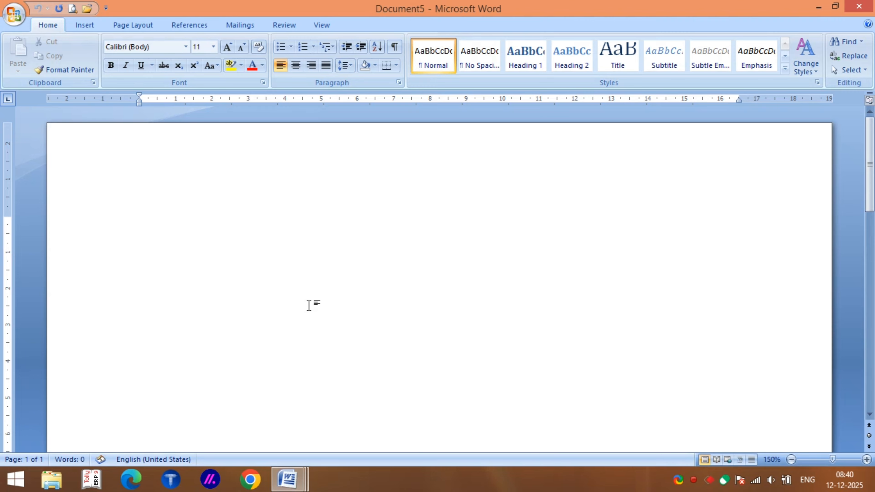
Type the line 'HAVE A NICE DAY', correcting typos, and end it with a line break.
{"action": "type", "text": "h"}
{"action": "key", "text": "BackSpace"}
{"action": "type", "text": "HAVE A"}
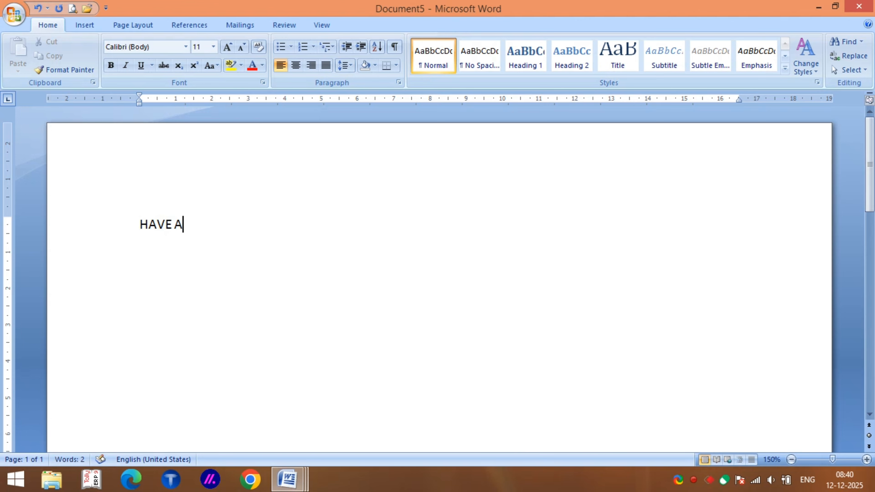
{"action": "key", "text": "BackSpace"}
{"action": "type", "text": "NICE DAY"}
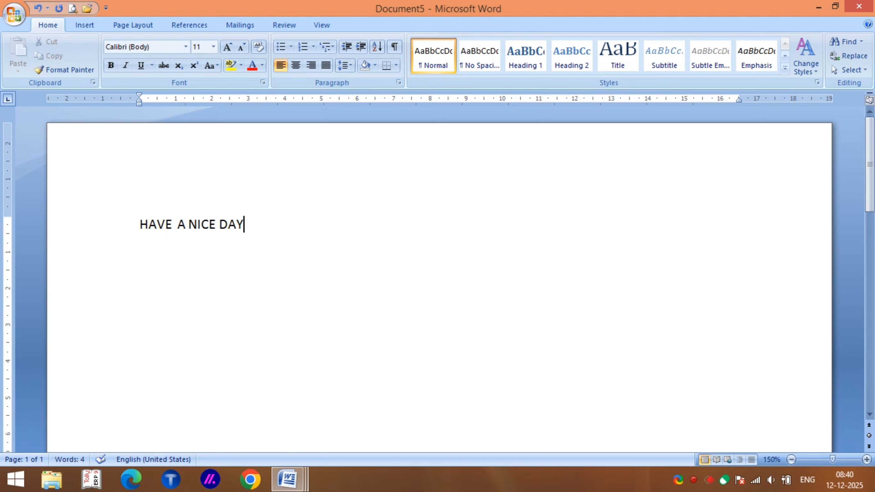
{"action": "key", "text": "Return"}
Save the document as 888 in the Documents folder.
{"action": "left_click", "coordinate": [14, 17]}
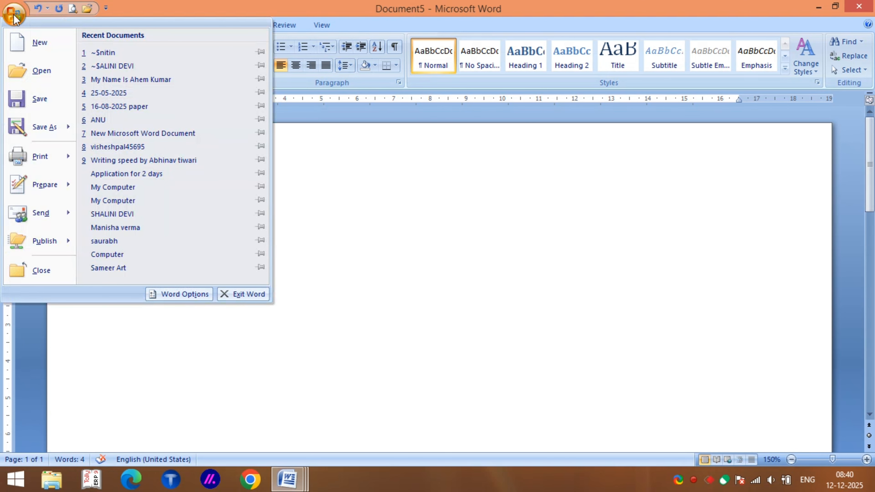
{"action": "left_click", "coordinate": [40, 103]}
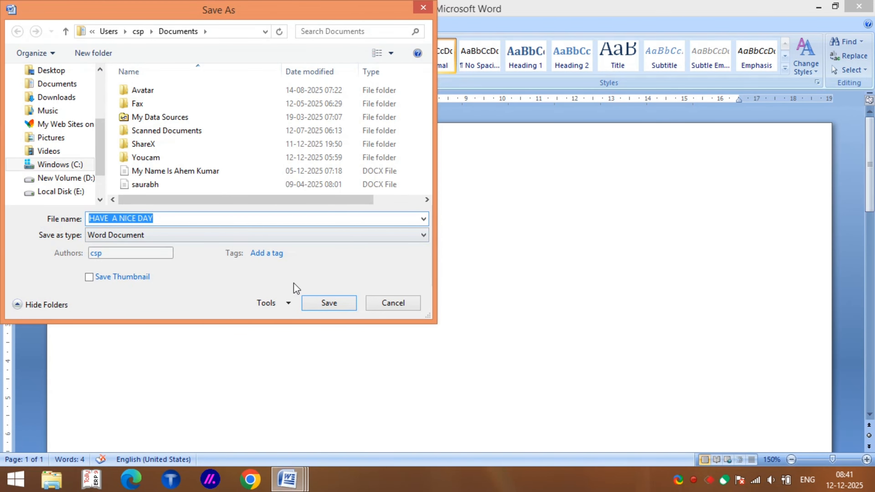
{"action": "key", "text": "BackSpace"}
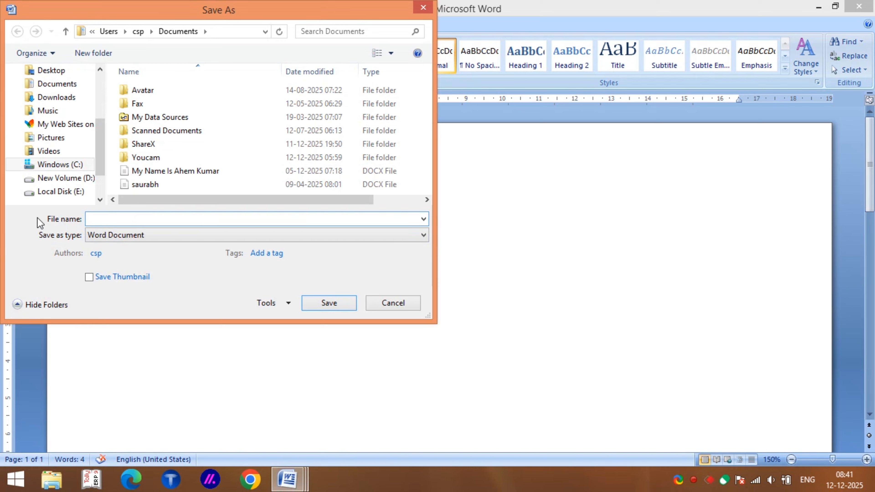
{"action": "type", "text": "888"}
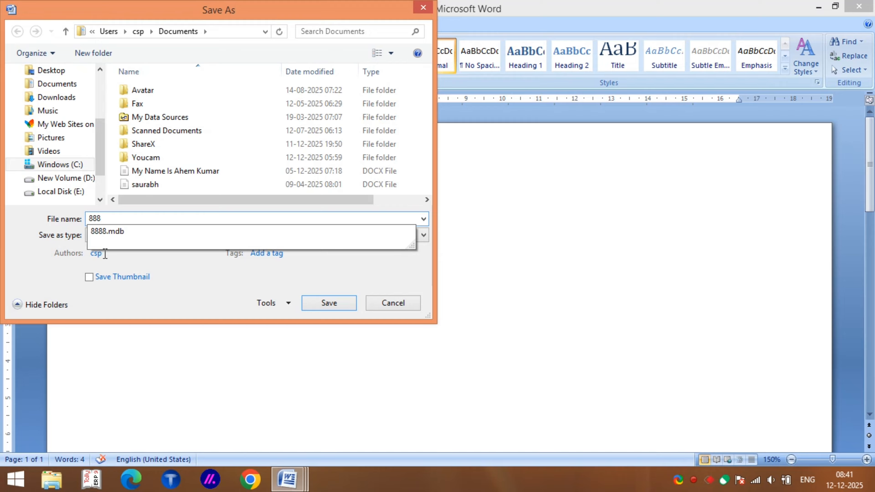
{"action": "left_click", "coordinate": [328, 301]}
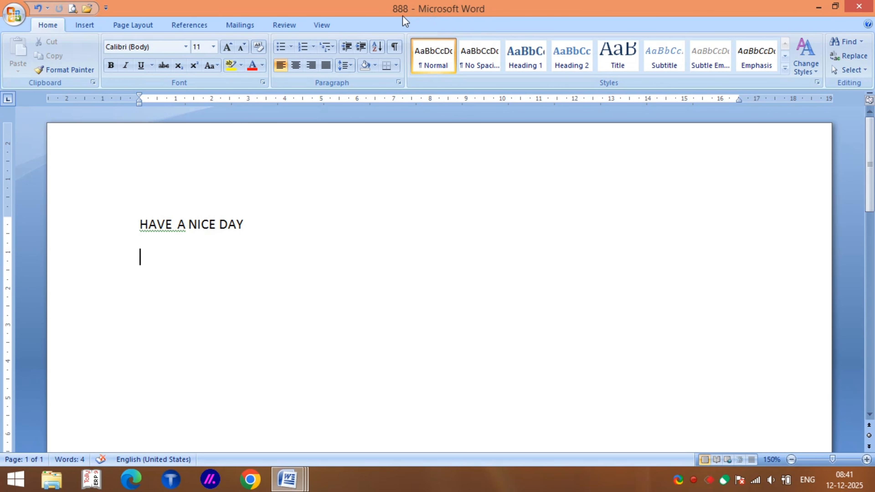
Create a new document listing 800, 500, 500 and 5000 on separate lines.
{"action": "key", "text": "ctrl+n"}
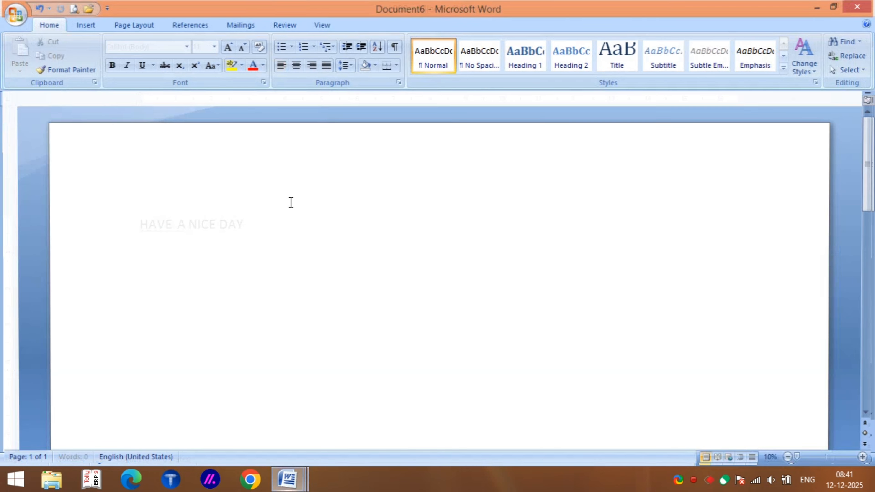
{"action": "type", "text": "800"}
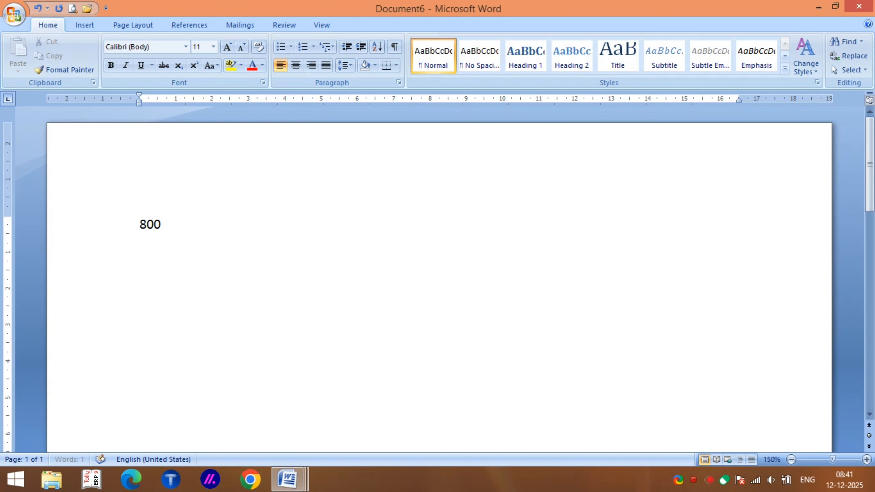
{"action": "key", "text": "Return"}
{"action": "type", "text": "500"}
{"action": "key", "text": "Return"}
{"action": "type", "text": "500"}
{"action": "key", "text": "Return"}
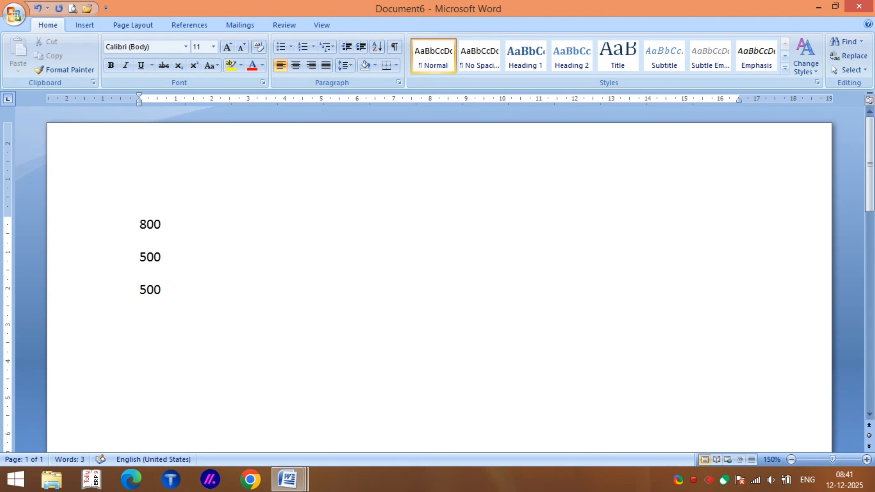
{"action": "type", "text": "5000"}
{"action": "key", "text": "Return"}
Save the number list as PRIYA using the autocomplete suggestion, then switch to the 888 document.
{"action": "left_click", "coordinate": [18, 17]}
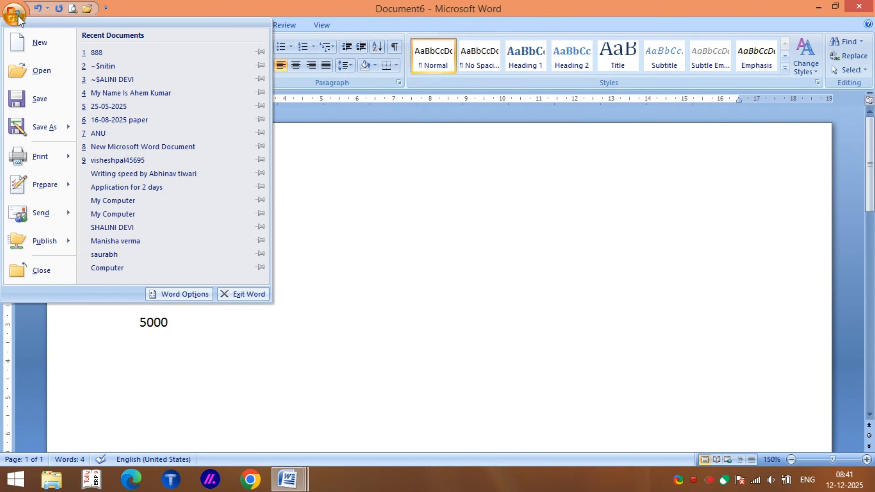
{"action": "left_click", "coordinate": [29, 100]}
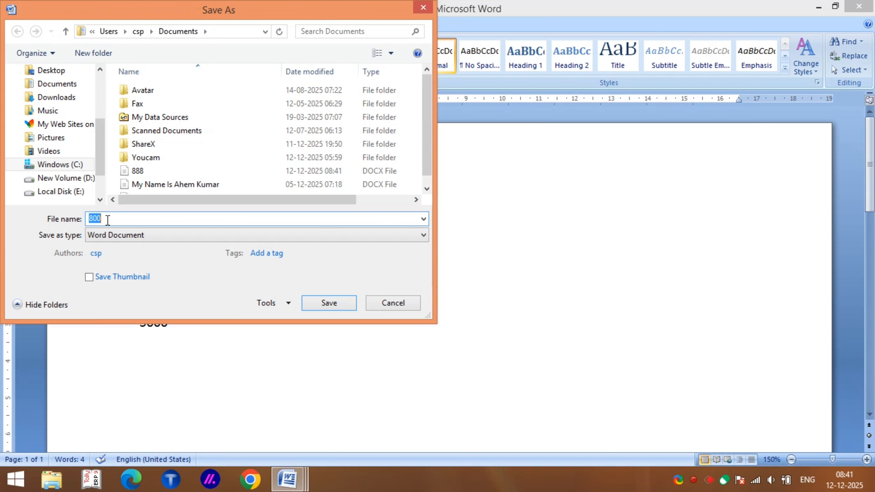
{"action": "key", "text": "BackSpace"}
{"action": "type", "text": "PRIYA"}
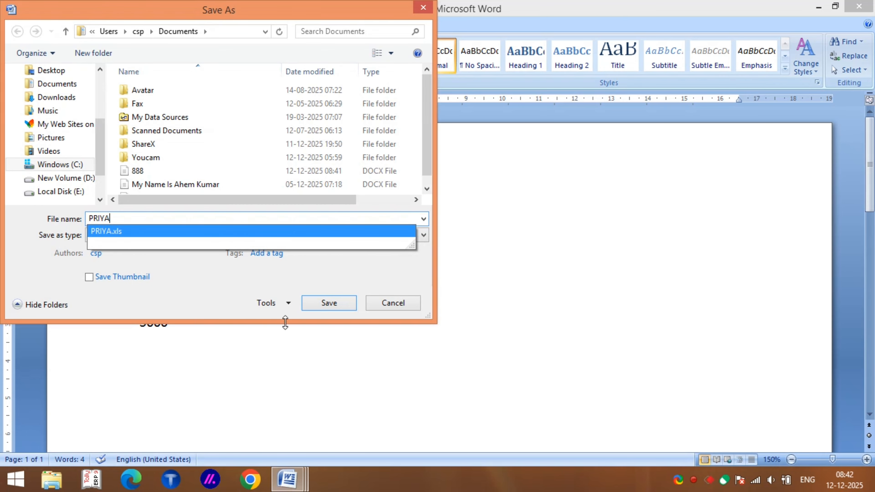
{"action": "left_click", "coordinate": [330, 299]}
{"action": "left_click", "coordinate": [330, 303]}
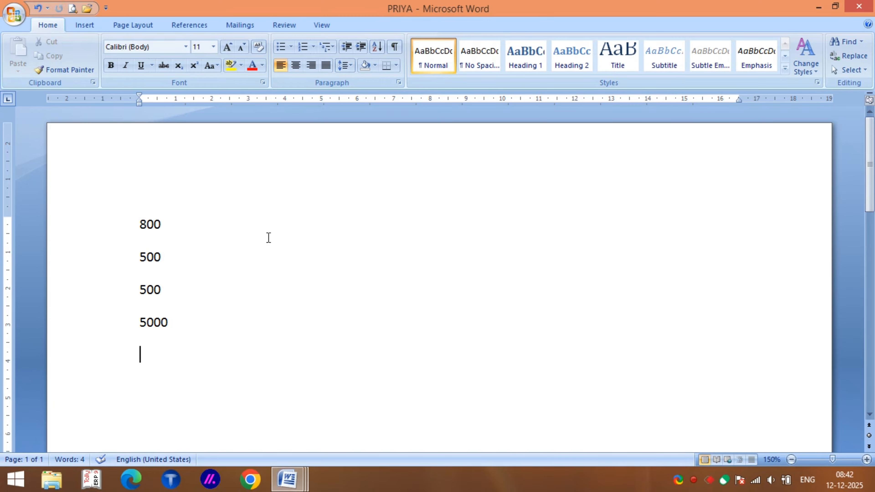
{"action": "key", "text": "ctrl+F6"}
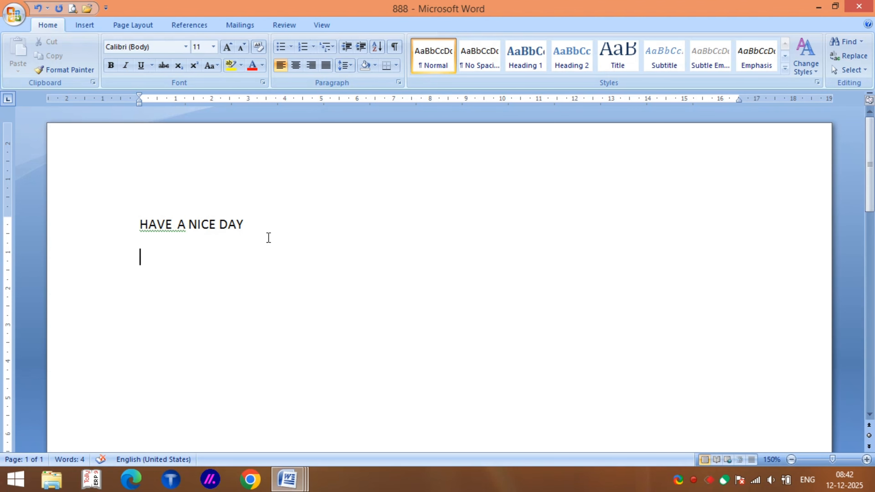
Open the PRIYA document from the Documents folder.
{"action": "key", "text": "ctrl+o"}
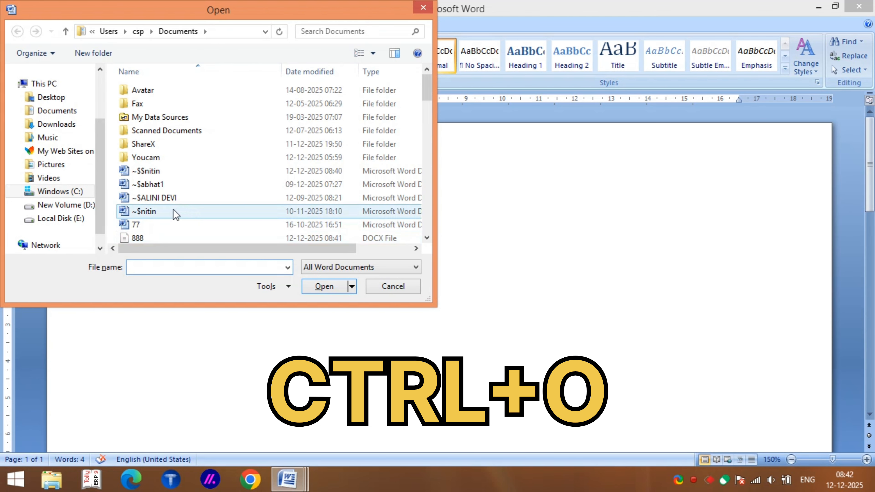
{"action": "left_click", "coordinate": [167, 200]}
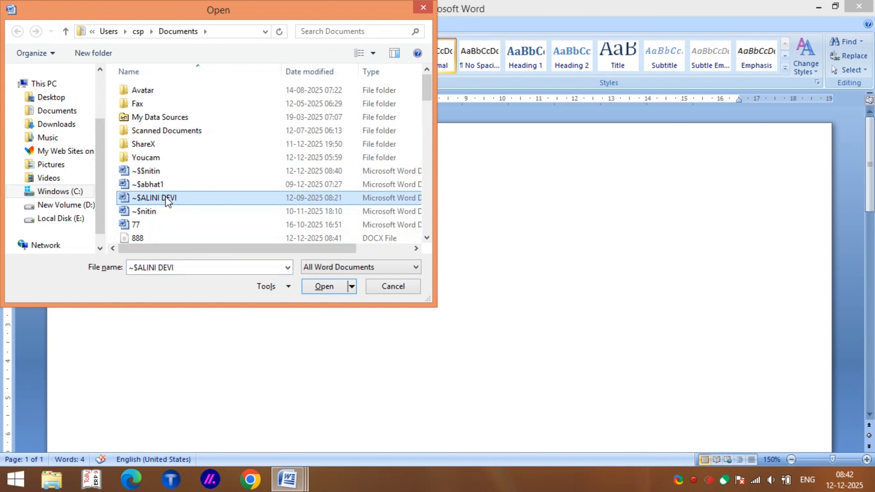
{"action": "key", "text": "p"}
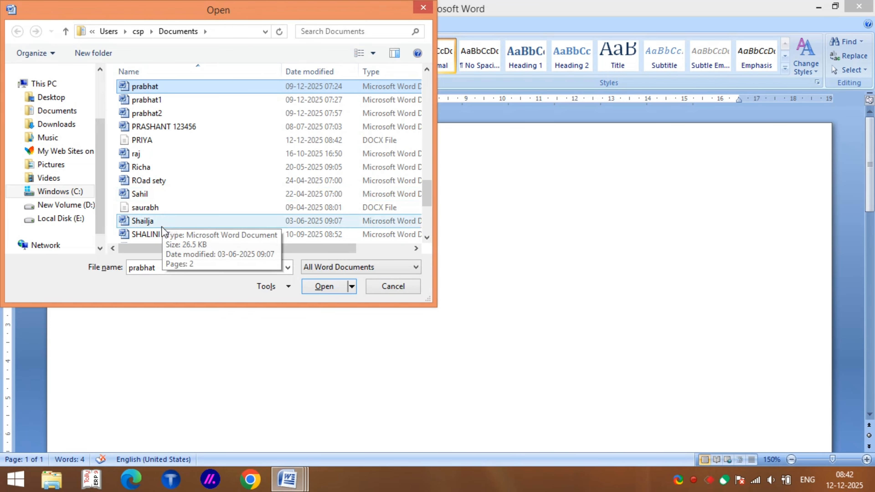
{"action": "left_click", "coordinate": [162, 144]}
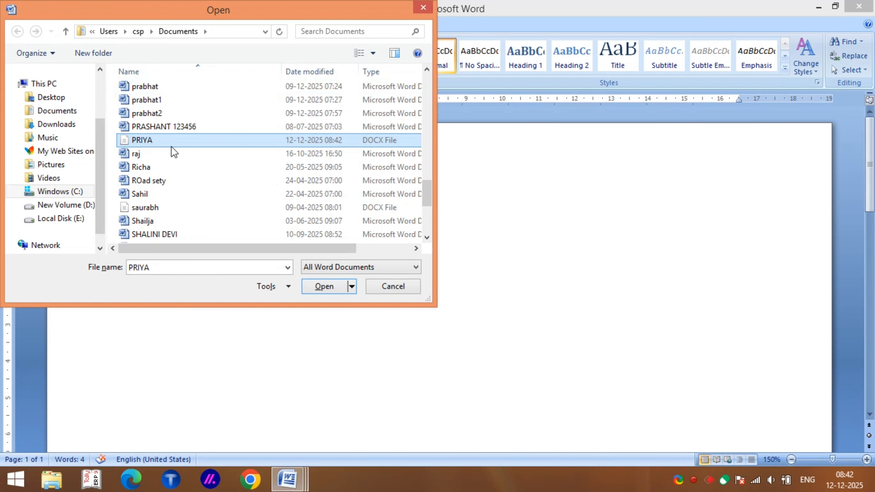
{"action": "left_click", "coordinate": [324, 286]}
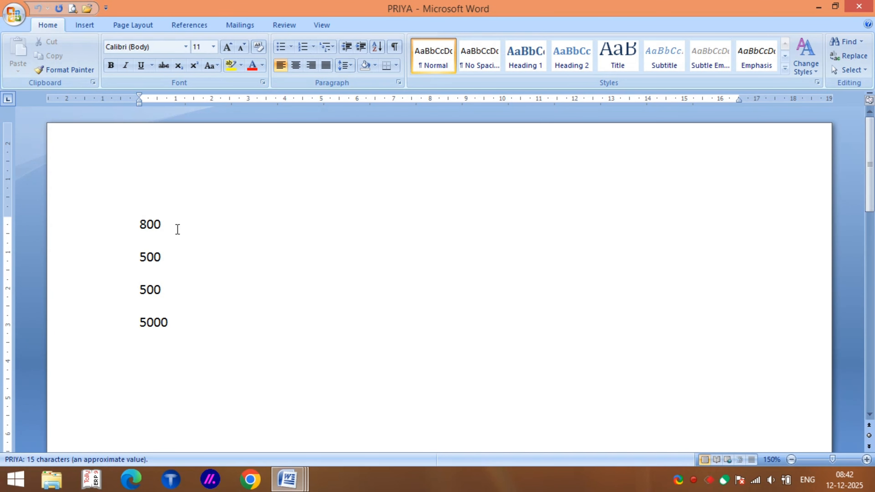
{"action": "key", "text": "ctrl+w"}
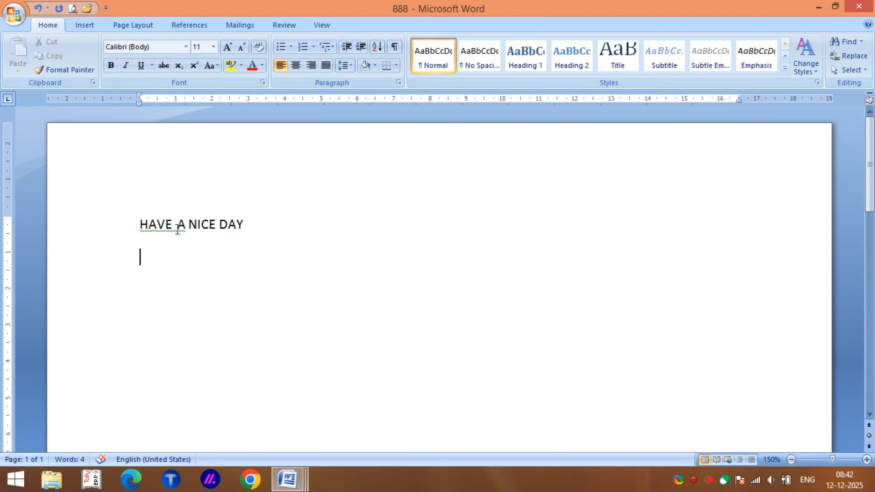
{"action": "key", "text": "F12"}
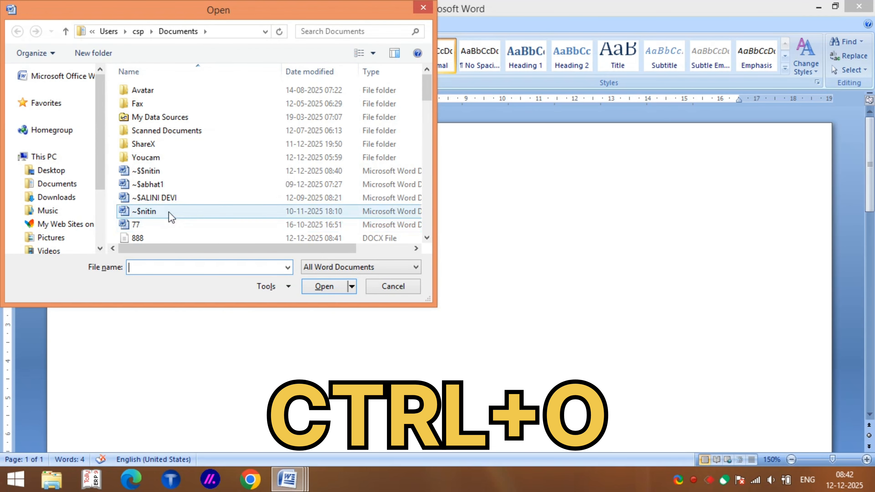
{"action": "left_click", "coordinate": [153, 171]}
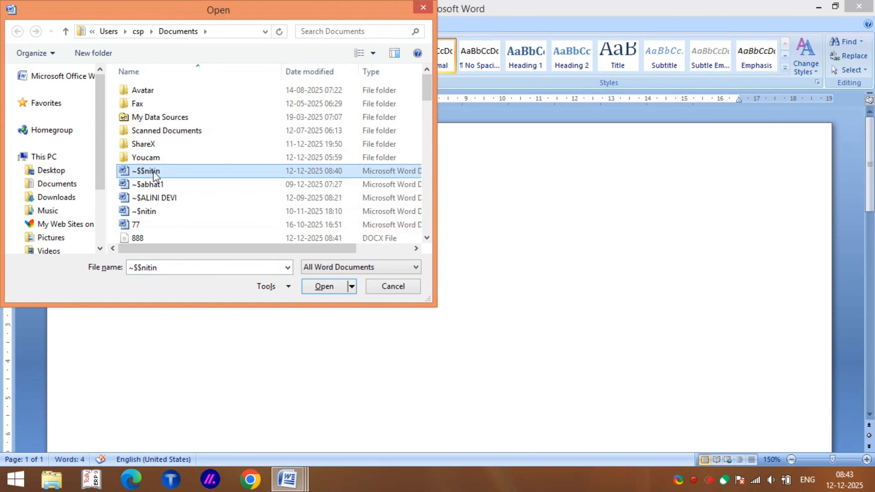
{"action": "key", "text": "p"}
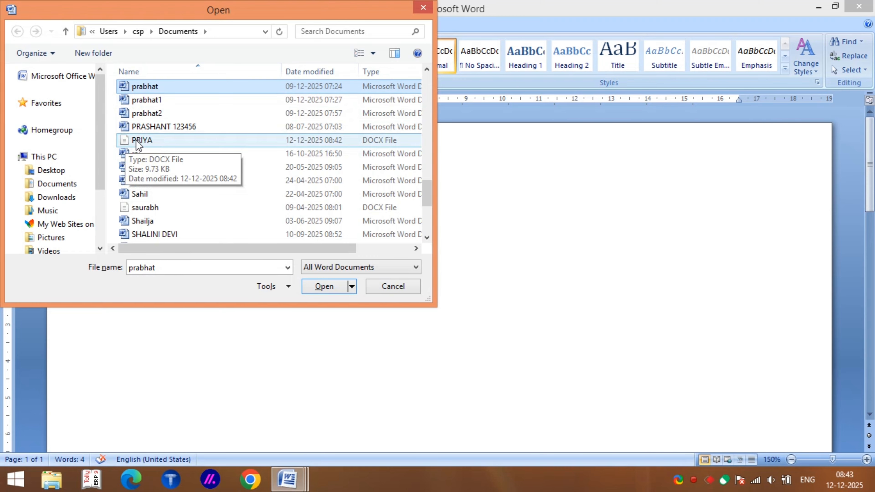
{"action": "left_click", "coordinate": [137, 141]}
{"action": "left_click", "coordinate": [314, 289]}
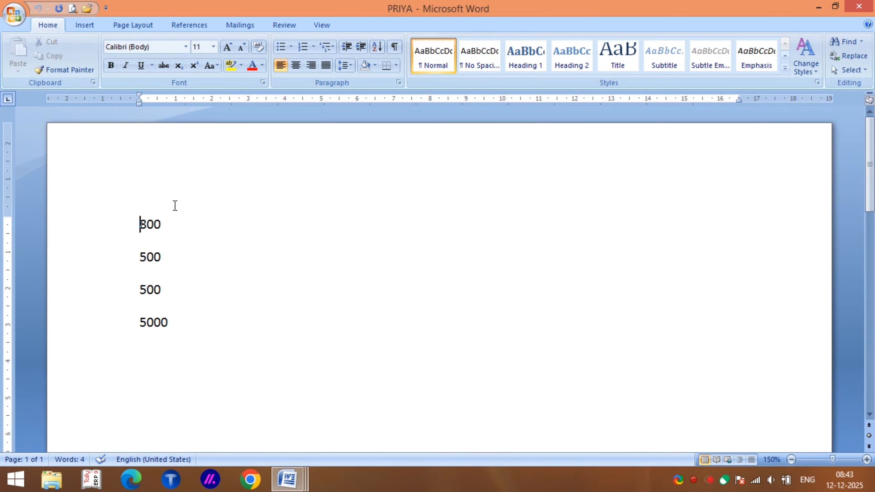
In a new document, list 54544544, 5656445, 5256552, 23565652 and 52655262., then start saving it.
{"action": "key", "text": "ctrl+n"}
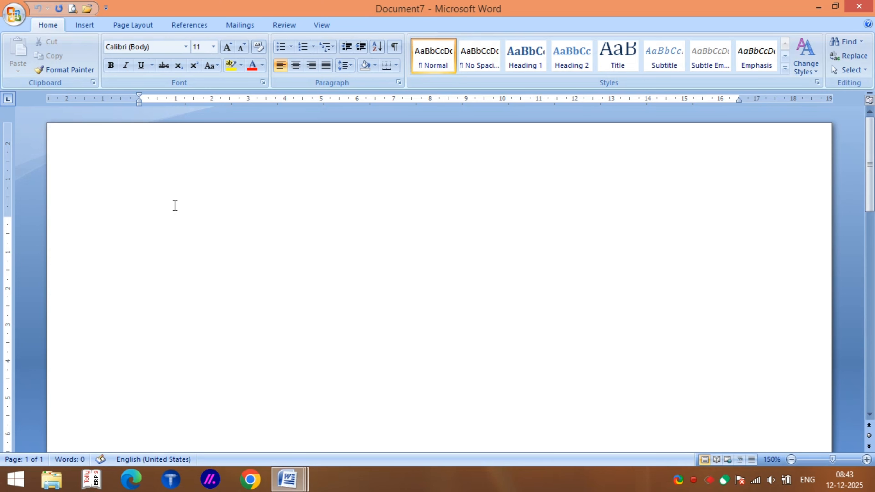
{"action": "type", "text": "54544544"}
{"action": "key", "text": "Return"}
{"action": "type", "text": "5656445"}
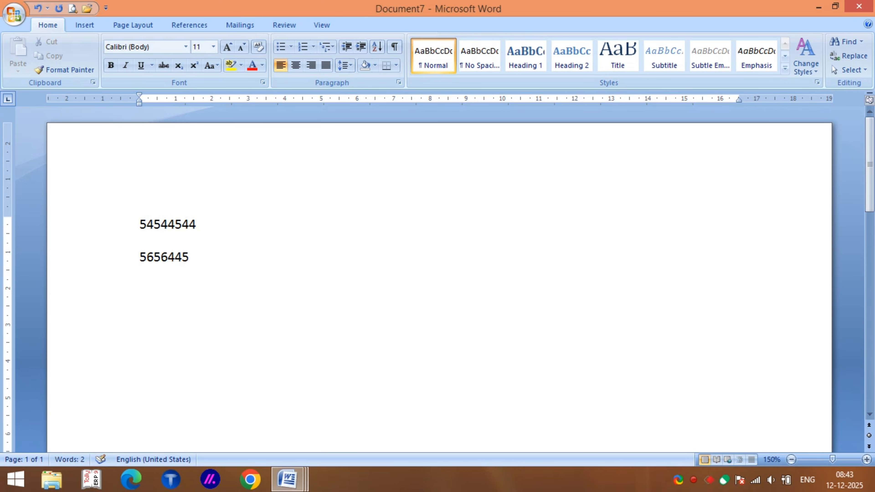
{"action": "key", "text": "Return"}
{"action": "type", "text": "5256552"}
{"action": "key", "text": "Return"}
{"action": "type", "text": "23565652"}
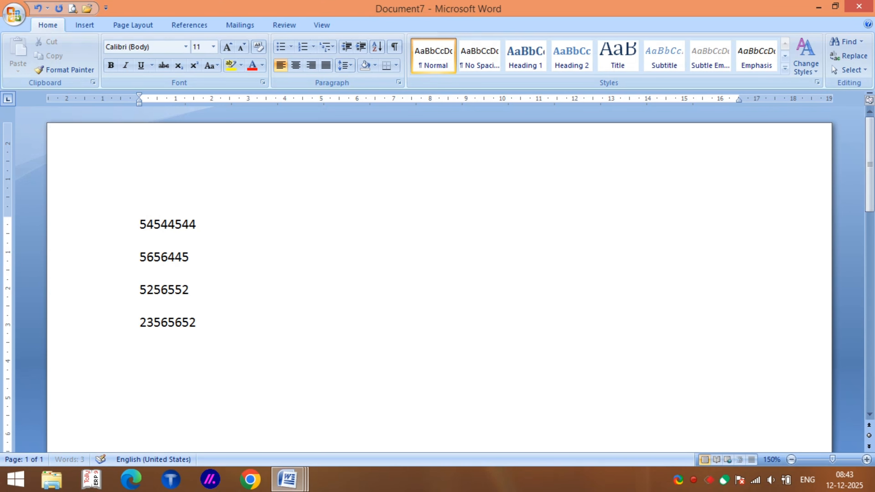
{"action": "key", "text": "Return"}
{"action": "type", "text": "52655262."}
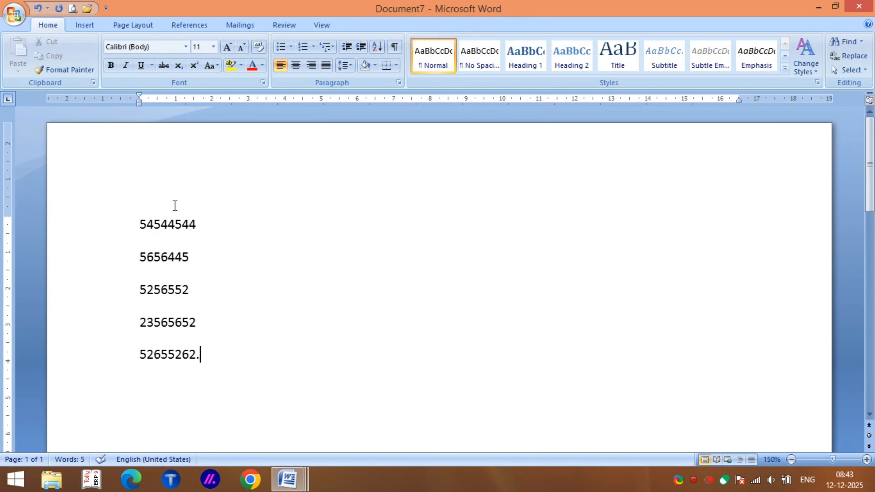
{"action": "key", "text": "ctrl+s"}
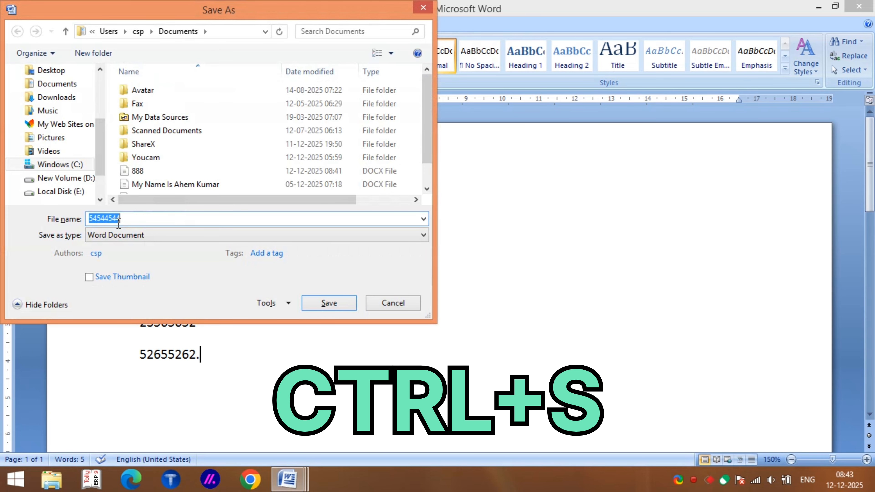
{"action": "key", "text": "BackSpace"}
{"action": "type", "text": "RA"}
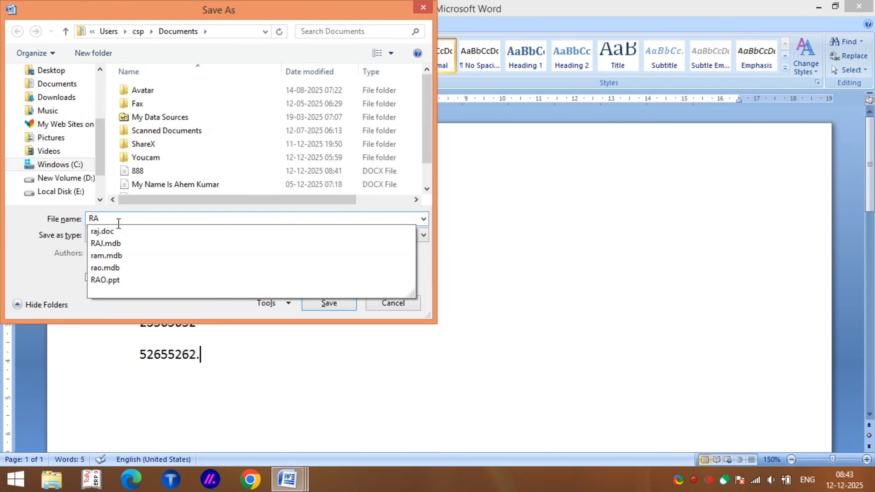
{"action": "type", "text": "O"}
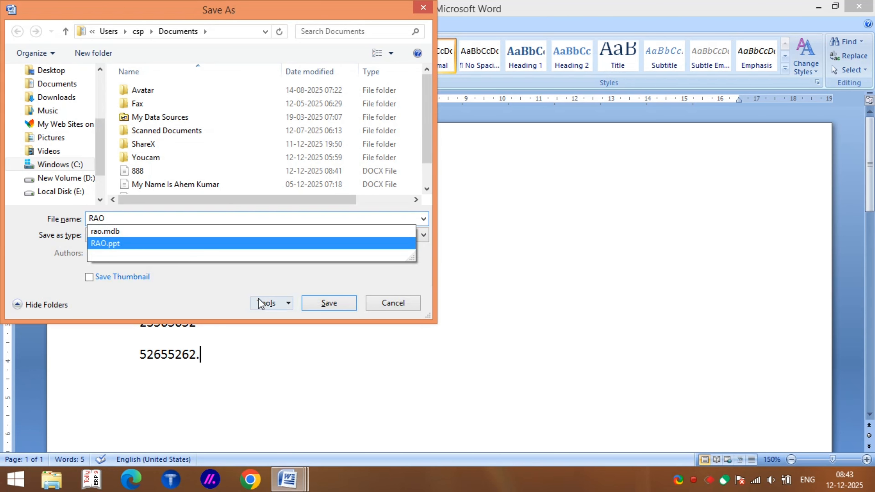
{"action": "left_click", "coordinate": [328, 303]}
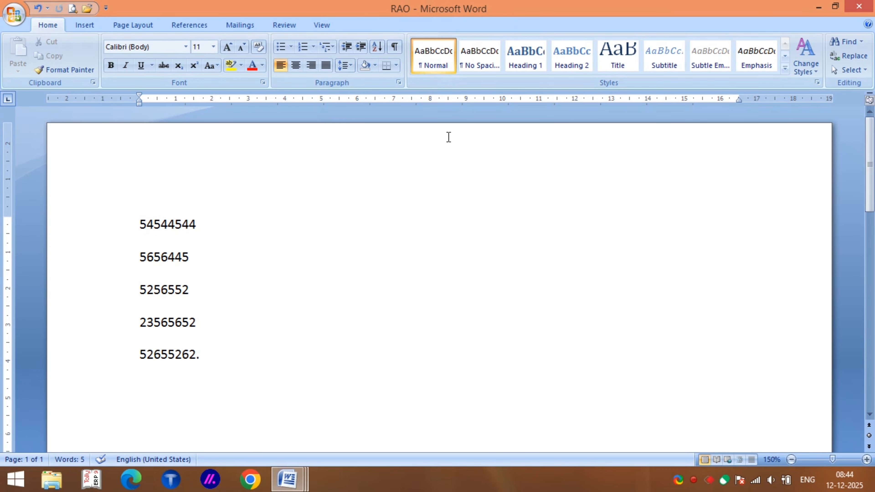
{"action": "key", "text": "ctrl+n"}
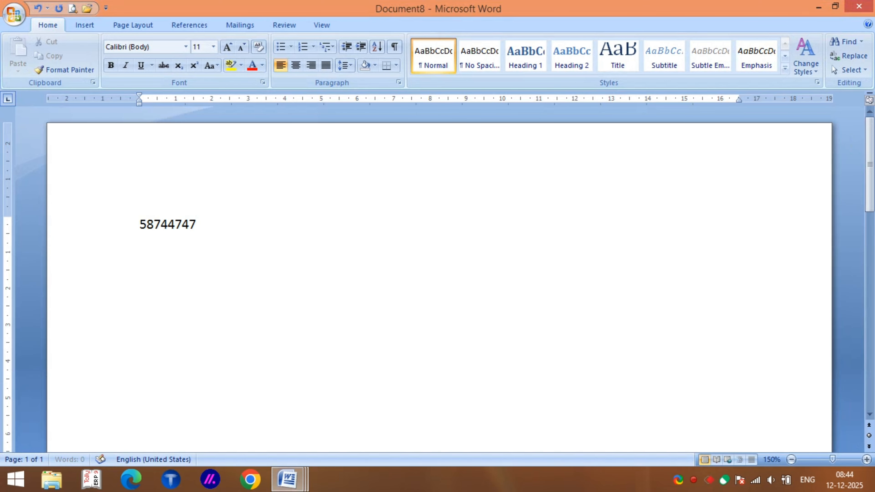
{"action": "key", "text": "Return"}
{"action": "key", "text": "Return"}
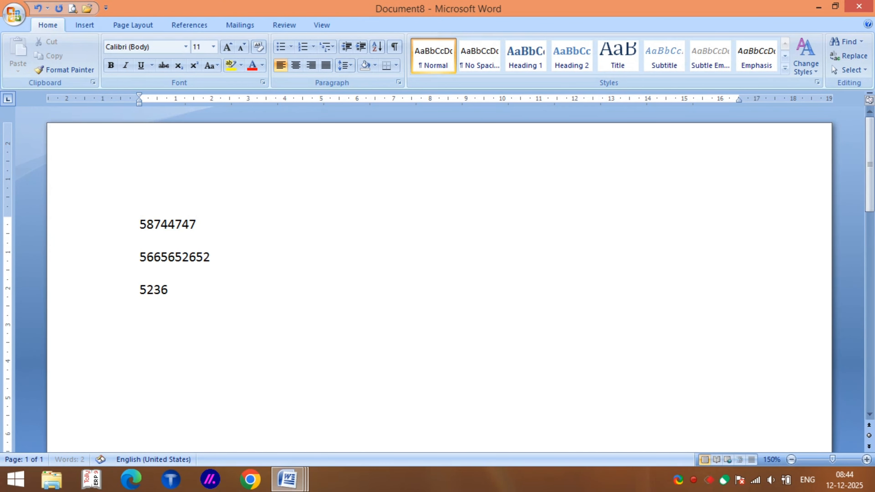
{"action": "key", "text": "Return"}
{"action": "key", "text": "Return"}
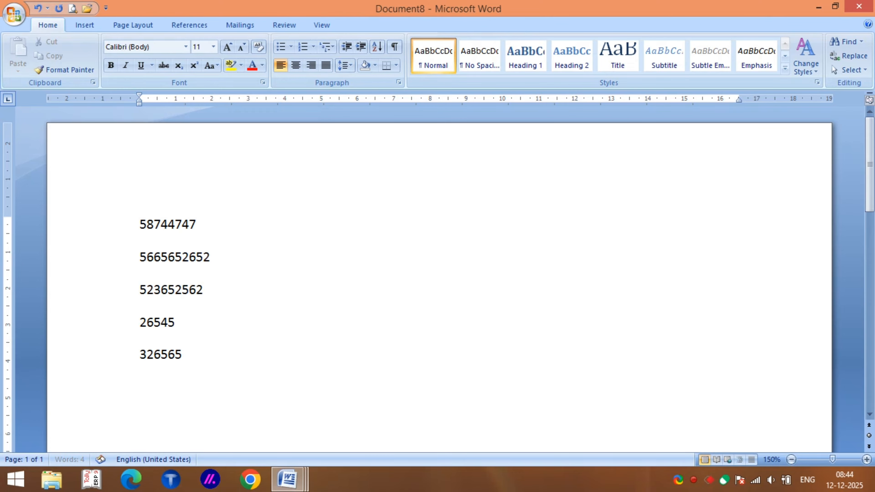
{"action": "key", "text": "Return"}
Save the number list under the file name 777.
{"action": "key", "text": "ctrl+s"}
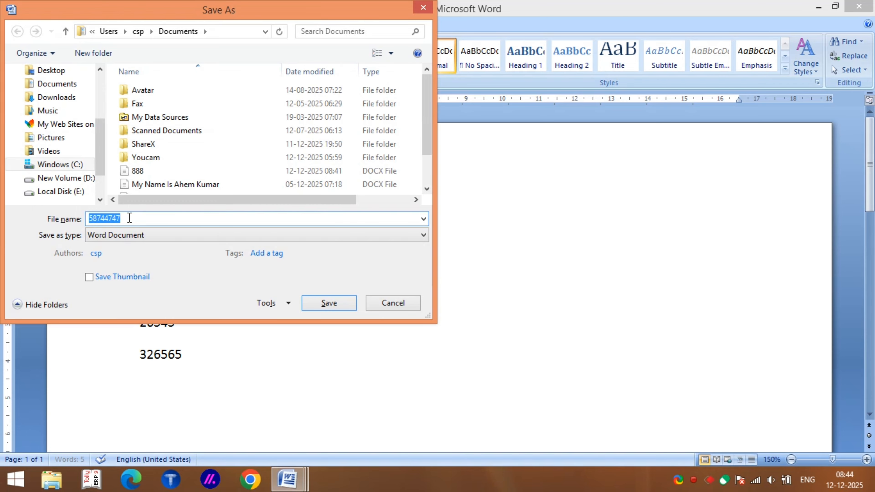
{"action": "key", "text": "BackSpace"}
{"action": "type", "text": "777"}
{"action": "key", "text": "Return"}
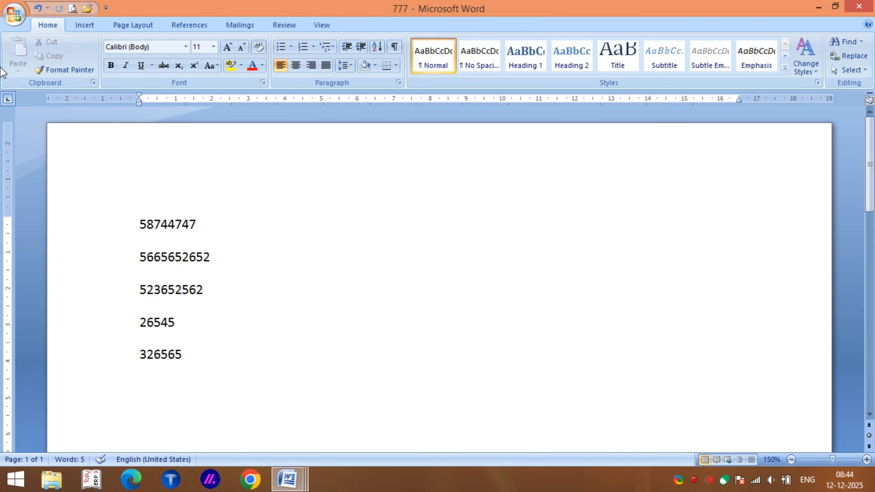
{"action": "left_click", "coordinate": [14, 13]}
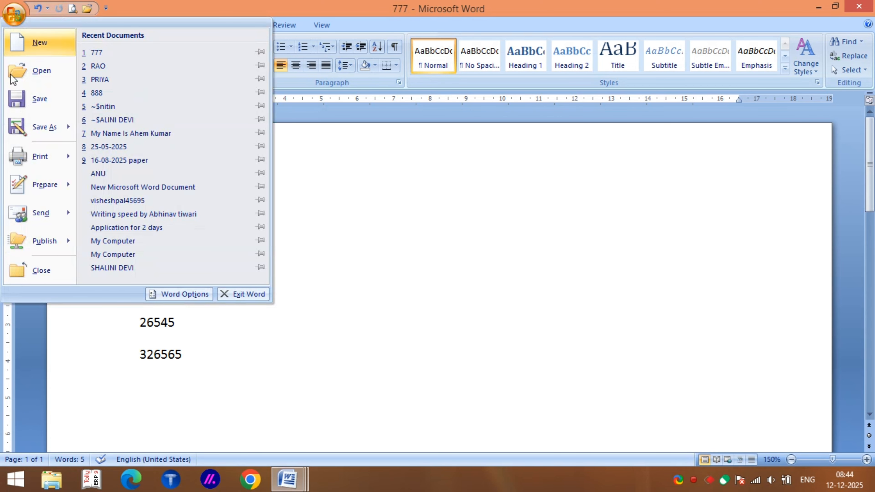
{"action": "mouse_move", "coordinate": [37, 169]}
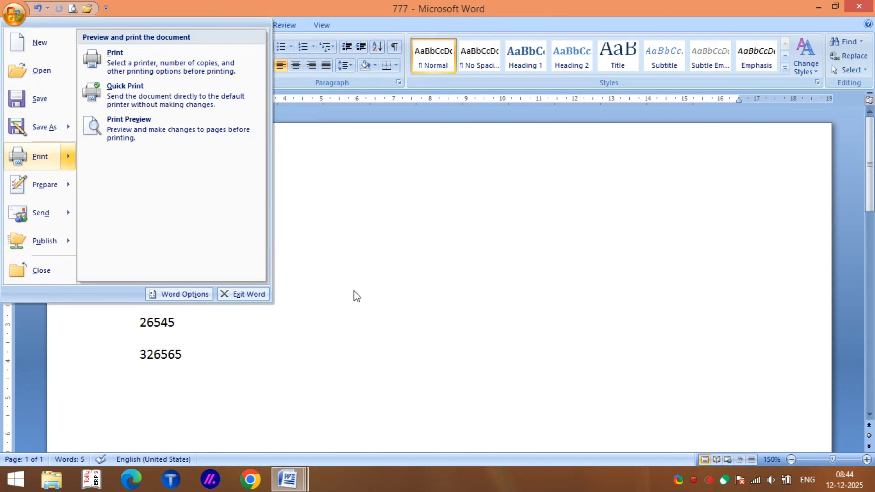
{"action": "left_click", "coordinate": [420, 315]}
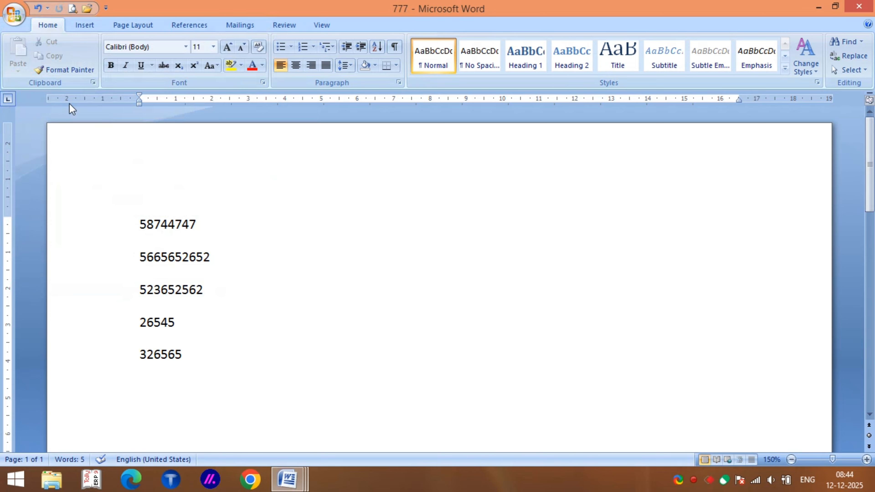
{"action": "left_click", "coordinate": [14, 14]}
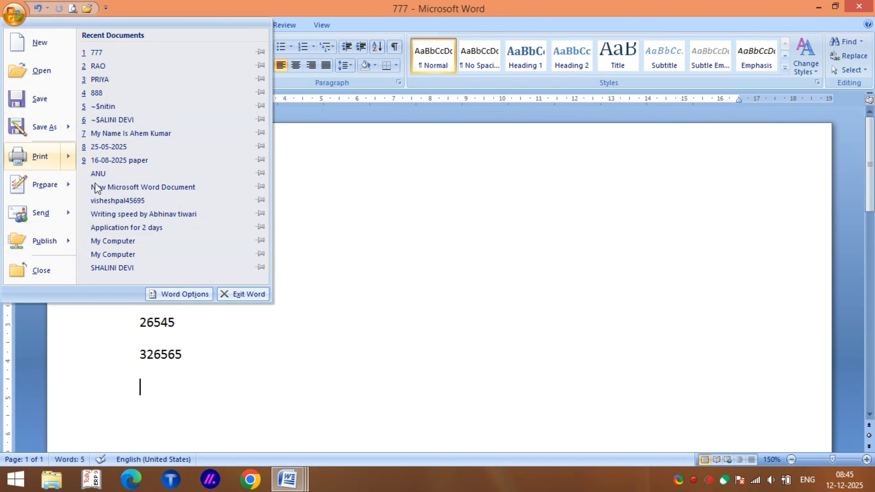
{"action": "left_click", "coordinate": [349, 256]}
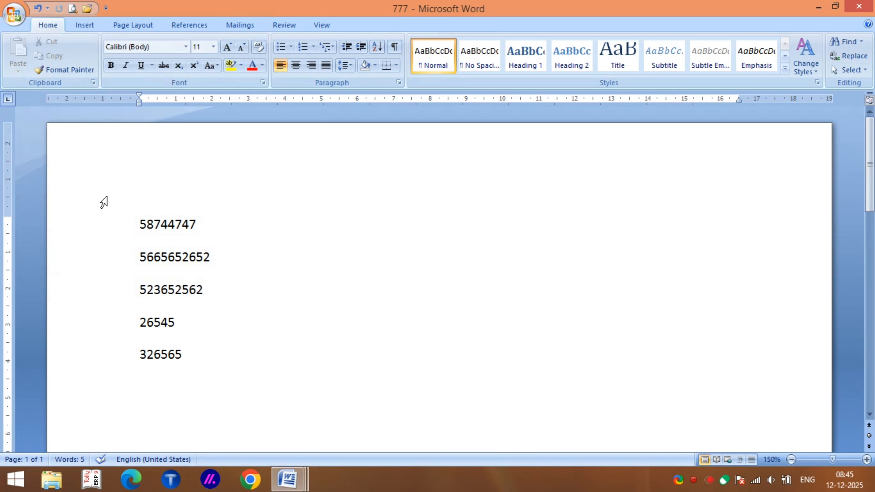
{"action": "left_click_drag", "start_coordinate": [119, 221], "coordinate": [192, 355]}
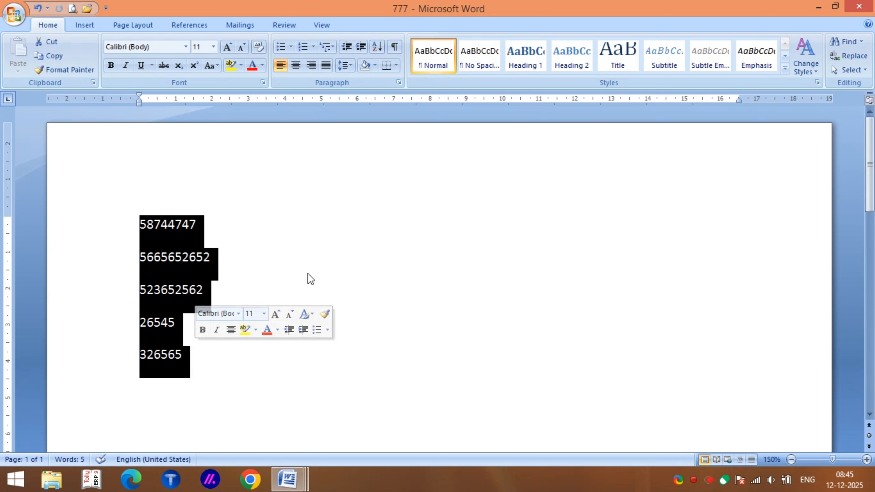
{"action": "left_click", "coordinate": [334, 221]}
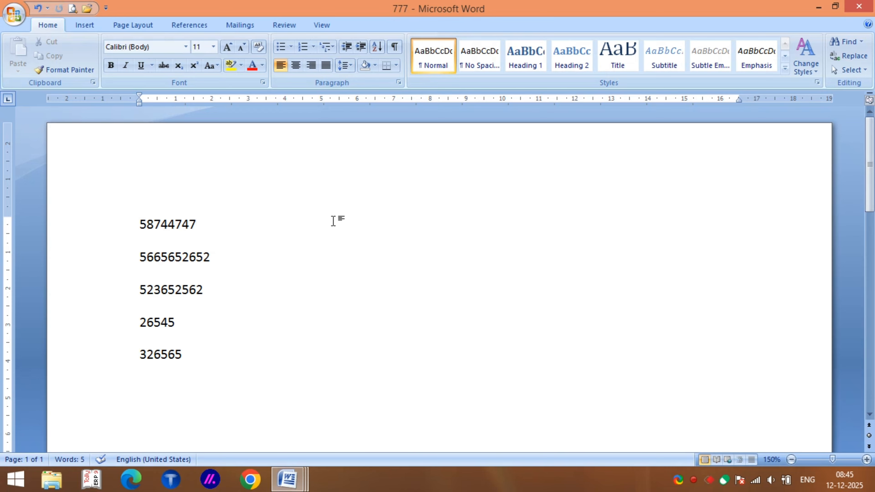
{"action": "left_click", "coordinate": [13, 19]}
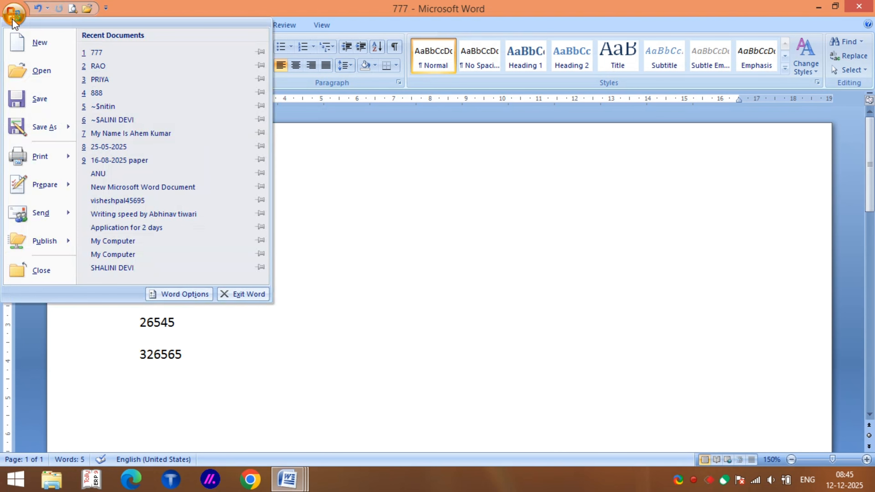
{"action": "mouse_move", "coordinate": [31, 158]}
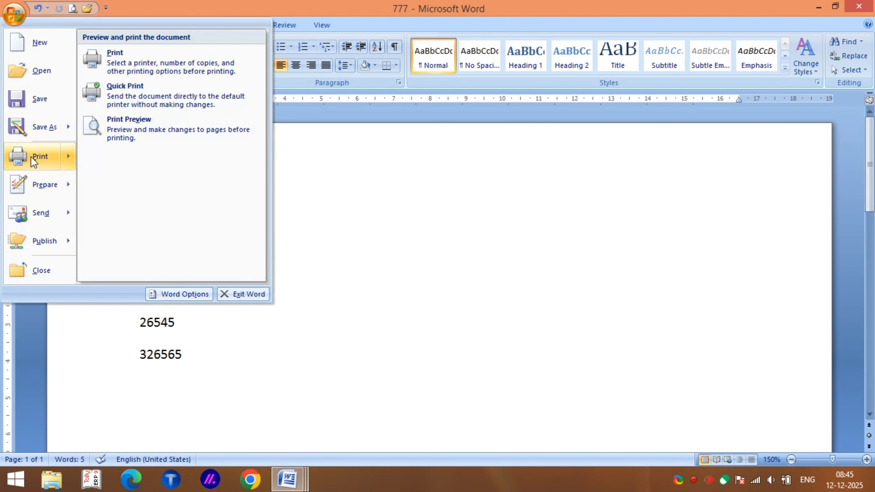
{"action": "left_click", "coordinate": [31, 157]}
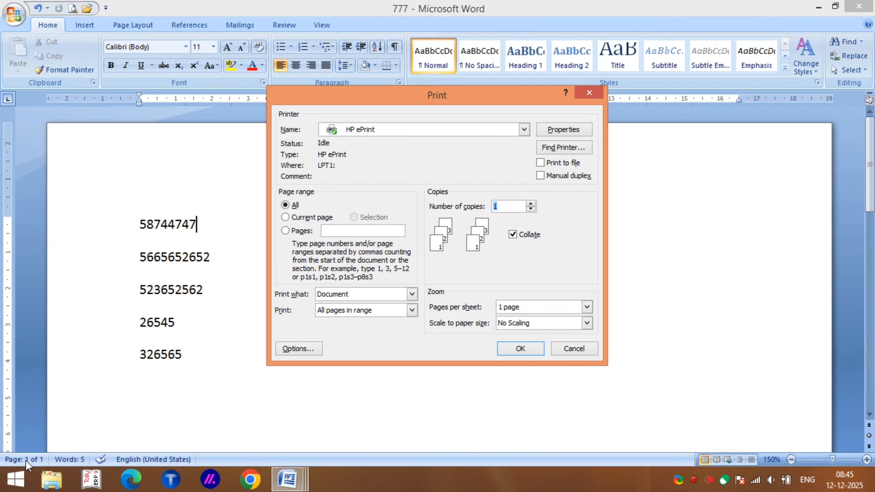
{"action": "left_click", "coordinate": [350, 230]}
{"action": "type", "text": "1"}
{"action": "key", "text": "Tab"}
{"action": "type", "text": "8"}
{"action": "left_click", "coordinate": [571, 349]}
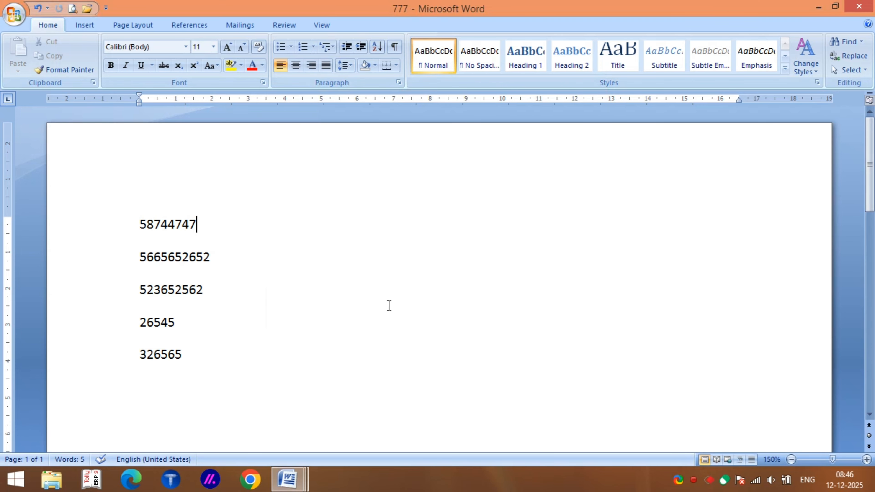
Select the first four number lines, clear the selection, then bring up the Office Button menu.
{"action": "left_click", "coordinate": [7, 21]}
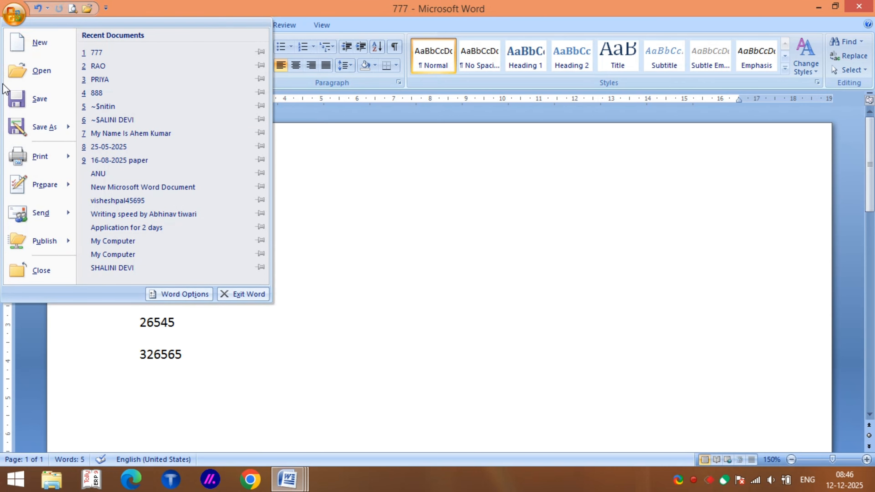
{"action": "left_click", "coordinate": [371, 236]}
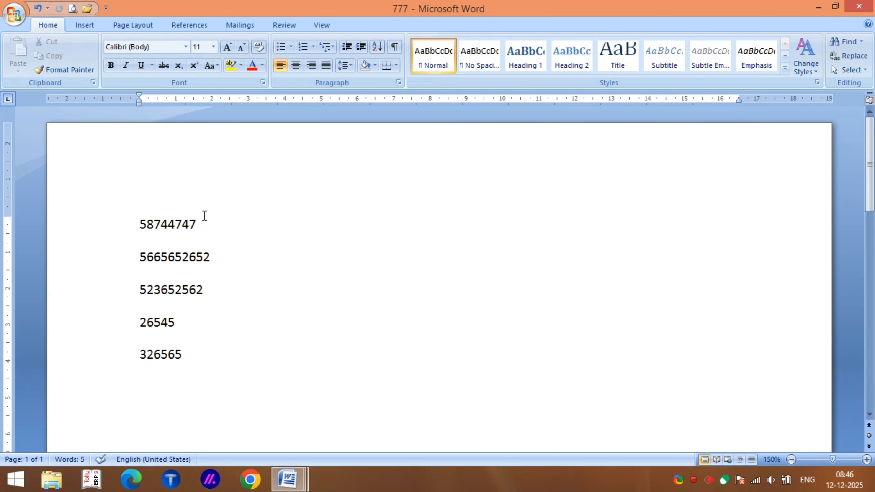
{"action": "left_click_drag", "start_coordinate": [114, 196], "coordinate": [169, 273]}
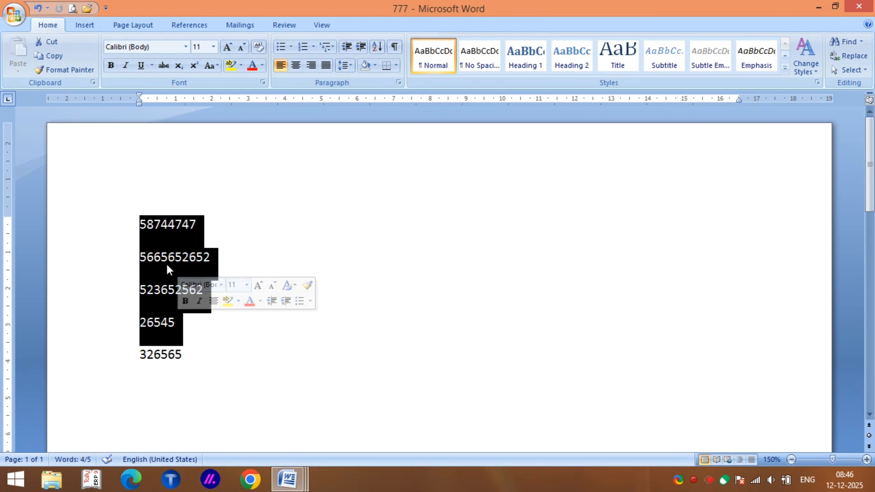
{"action": "left_click", "coordinate": [133, 203]}
{"action": "left_click_drag", "start_coordinate": [133, 203], "coordinate": [218, 327]}
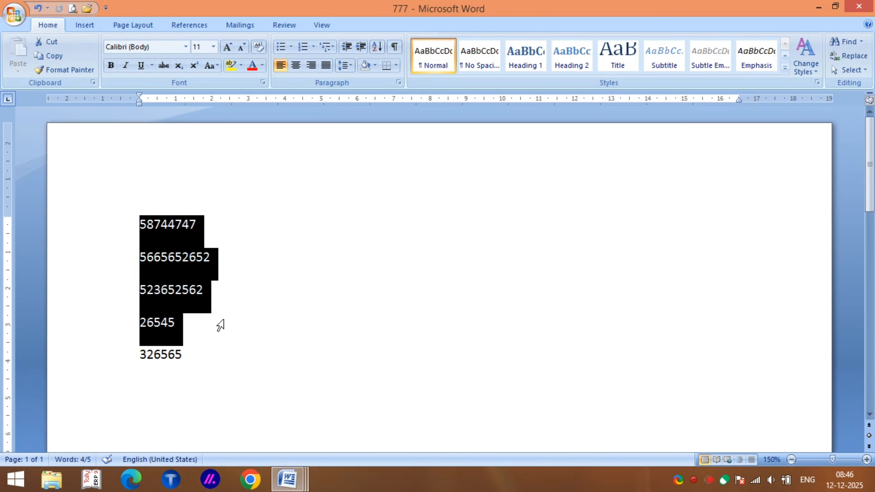
{"action": "left_click", "coordinate": [349, 224]}
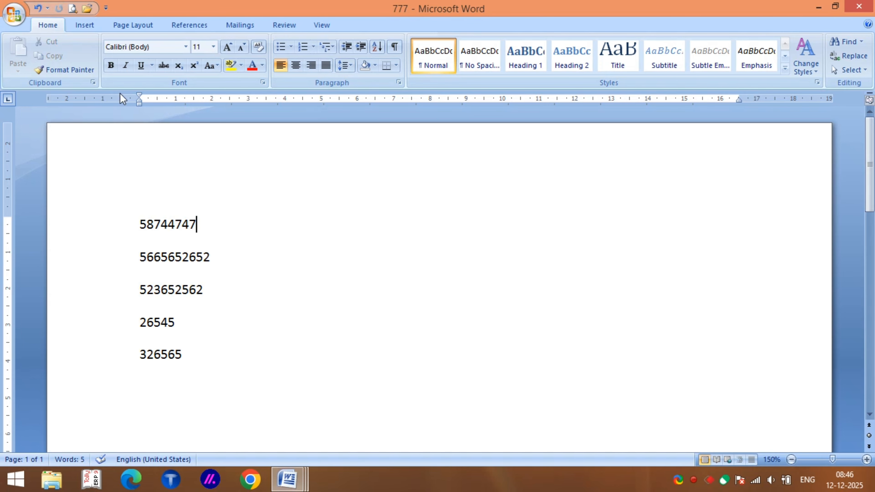
{"action": "left_click", "coordinate": [14, 14]}
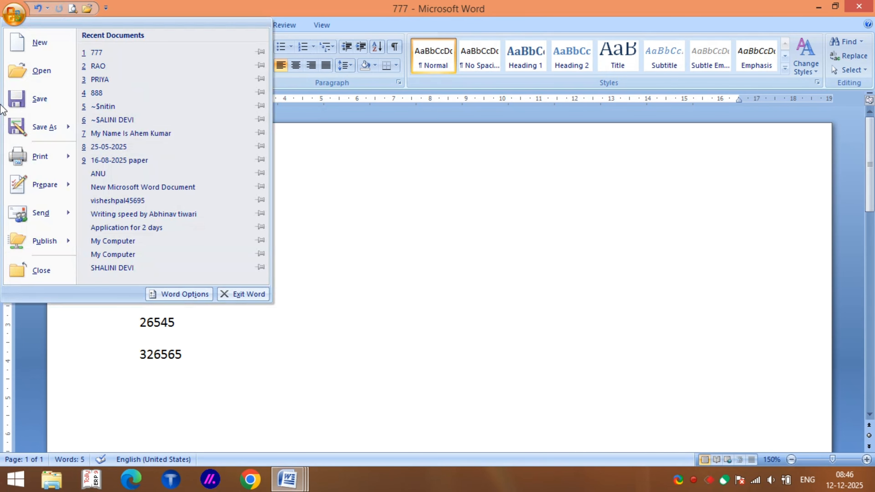
Enter page range 1 and 10 copies in the Print dialog, then cancel without printing.
{"action": "left_click", "coordinate": [39, 159]}
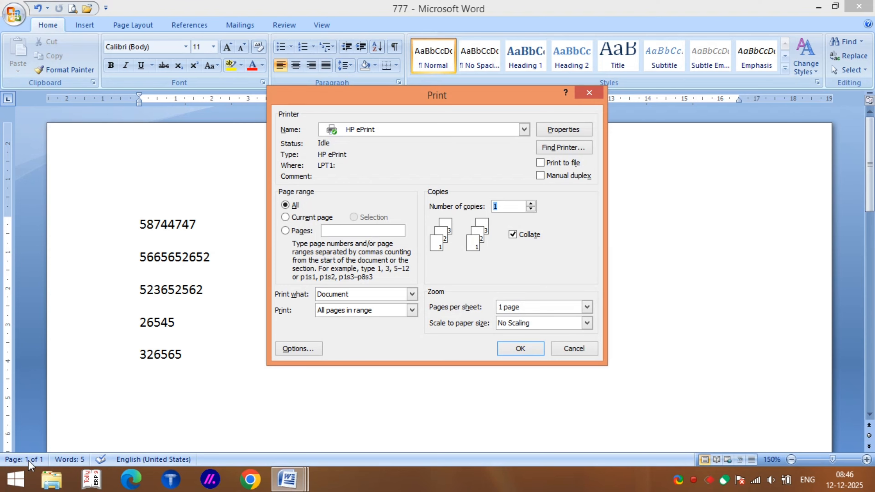
{"action": "left_click", "coordinate": [342, 230]}
{"action": "type", "text": "1"}
{"action": "left_click", "coordinate": [508, 208]}
{"action": "key", "text": "BackSpace"}
{"action": "type", "text": "100"}
{"action": "left_click", "coordinate": [576, 352]}
{"action": "left_click", "coordinate": [301, 268]}
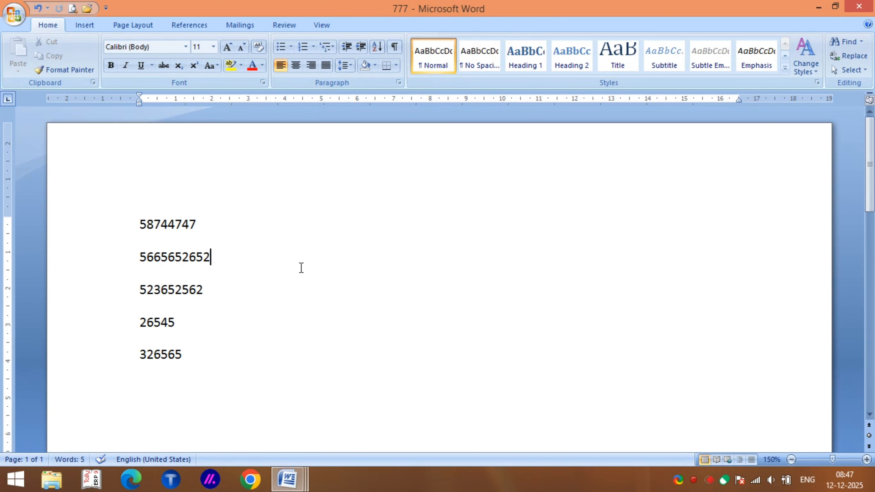
Open, cancel and reopen the Print dialog for 777, then start entering a page range.
{"action": "key", "text": "ctrl+p"}
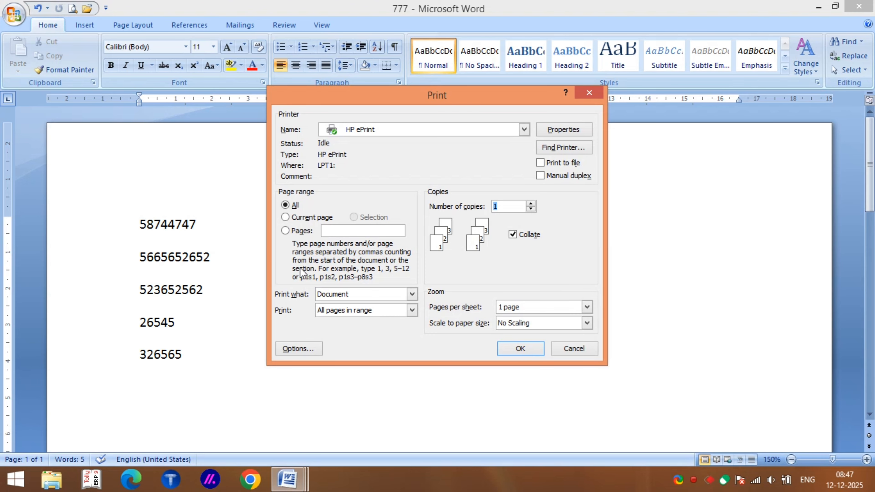
{"action": "left_click", "coordinate": [573, 350]}
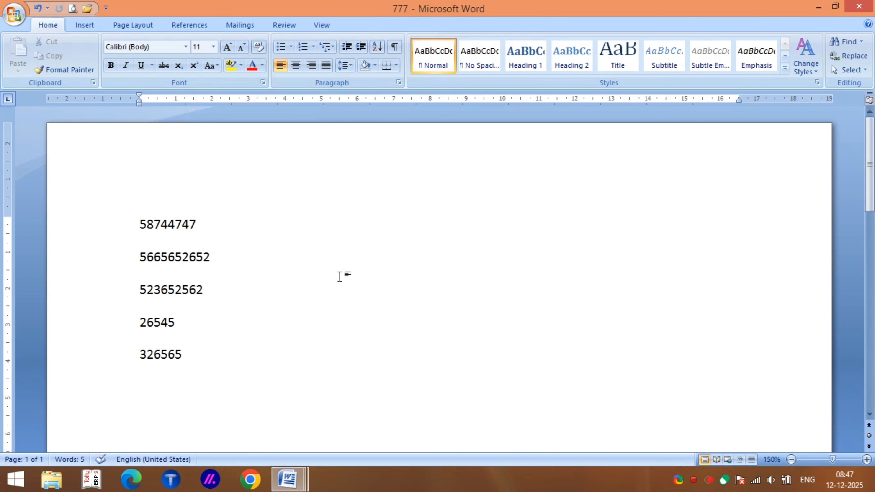
{"action": "key", "text": "ctrl+p"}
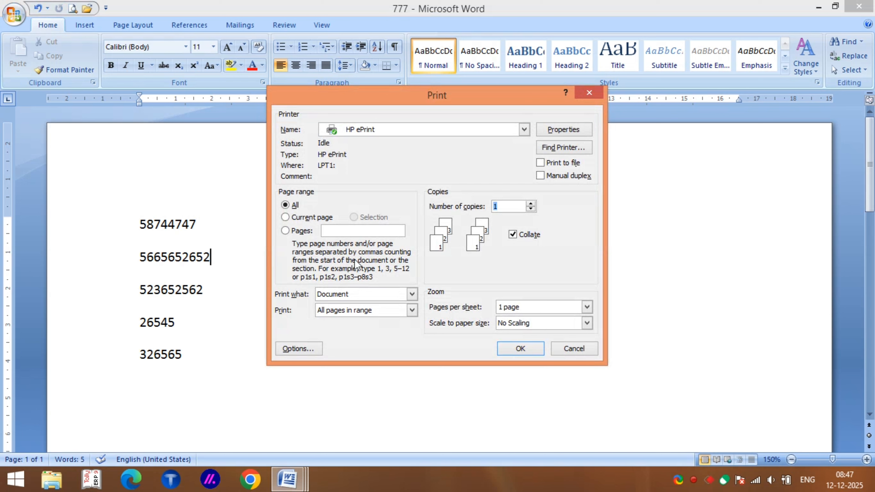
{"action": "left_click", "coordinate": [348, 230]}
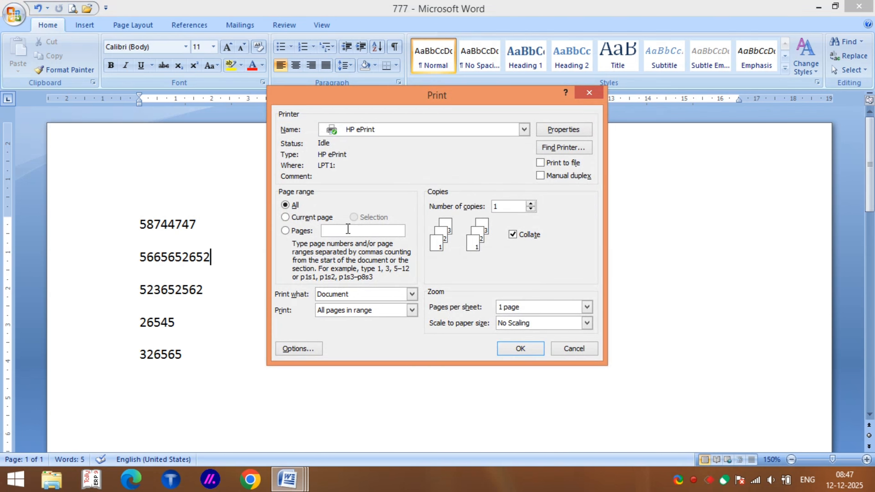